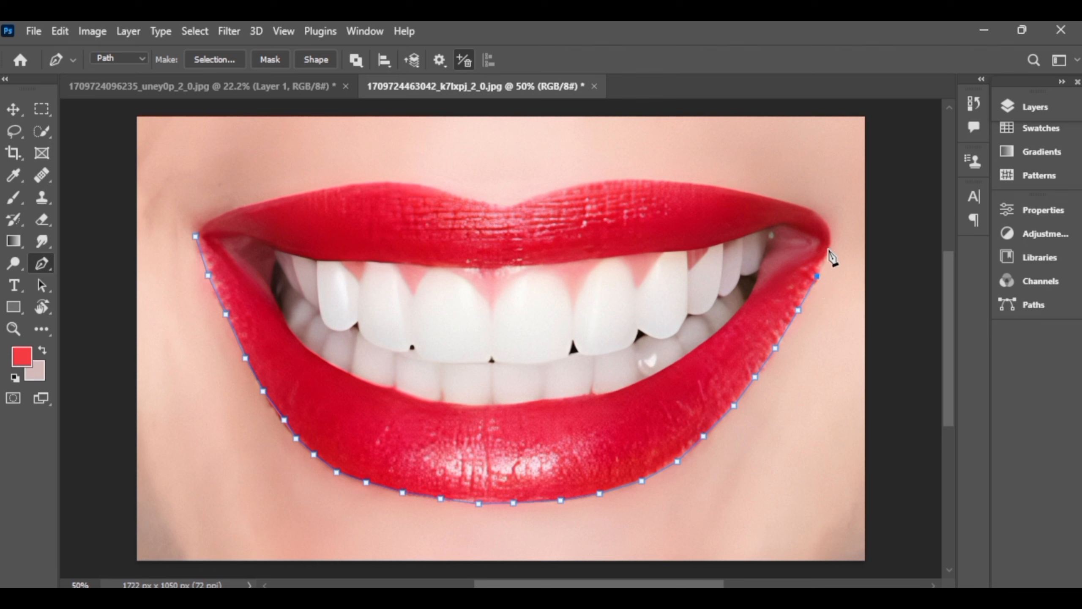
Trace the upper lip's outer edge with the Pen tool and close the path at the starting mouth corner
click(824, 221)
click(816, 212)
click(797, 205)
click(761, 194)
click(724, 187)
click(688, 183)
click(648, 181)
click(609, 181)
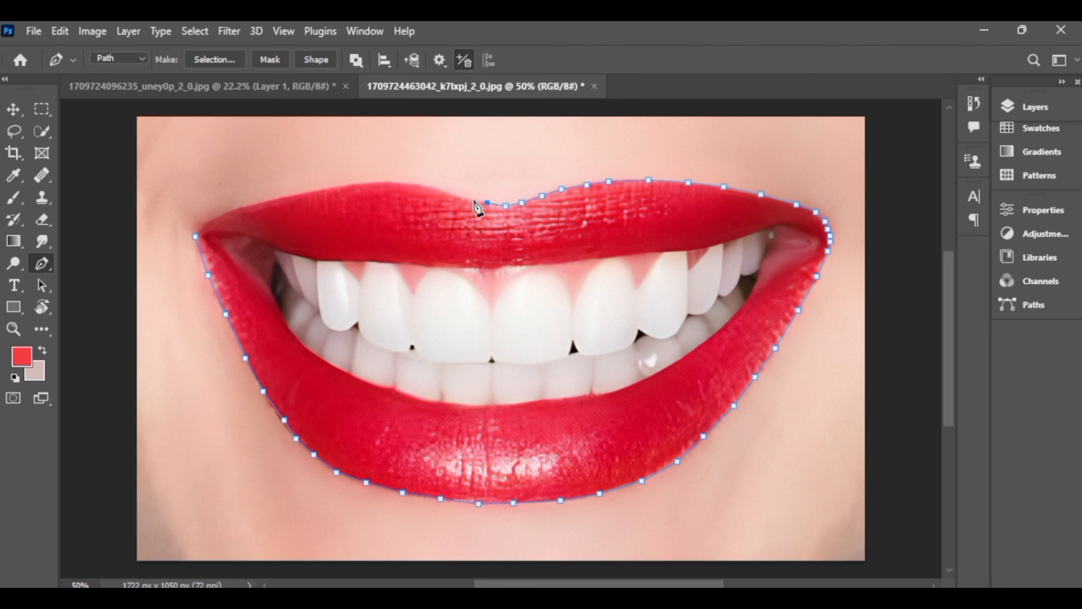
click(376, 182)
click(355, 185)
click(332, 187)
click(306, 191)
click(283, 197)
click(237, 210)
click(211, 223)
click(196, 236)
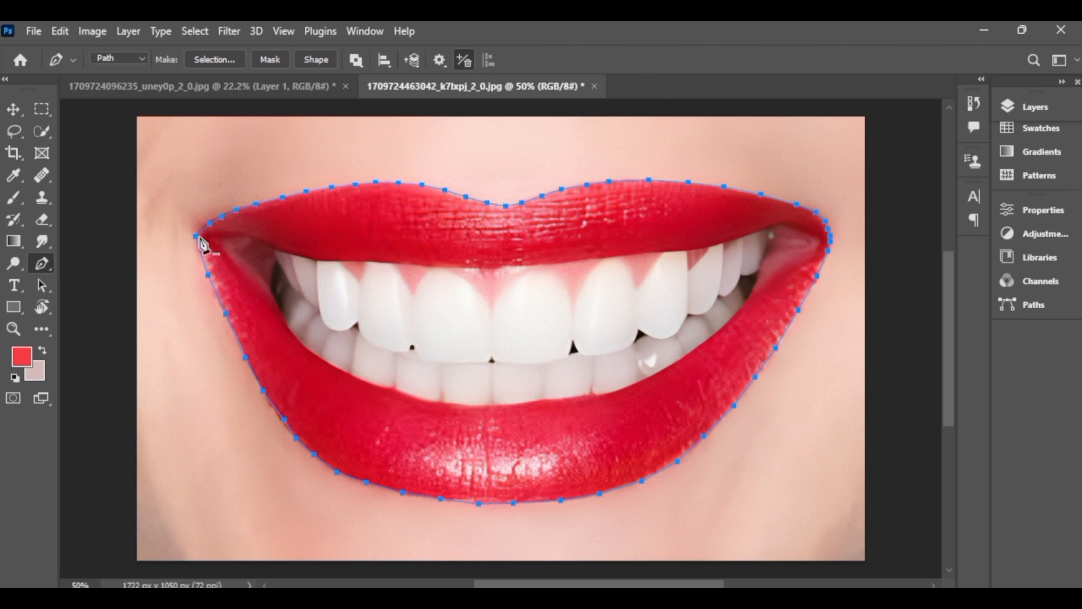
Convert the closed lip path into a selection
key(super+ctrl+o)
click(49, 323)
click(282, 279)
click(400, 190)
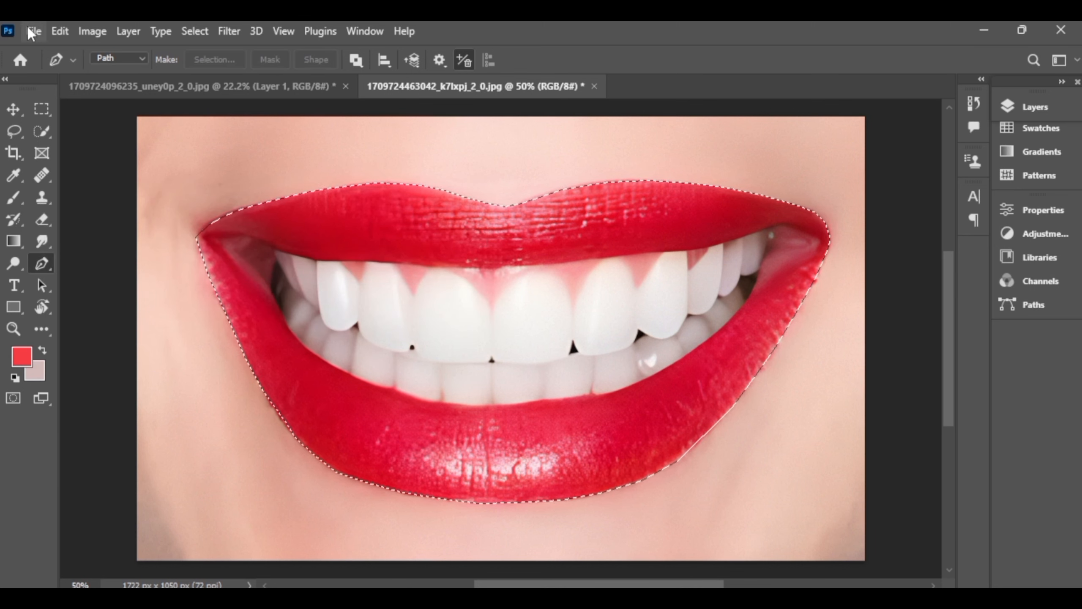
Copy the selected mouth and paste it into the apple image
click(59, 32)
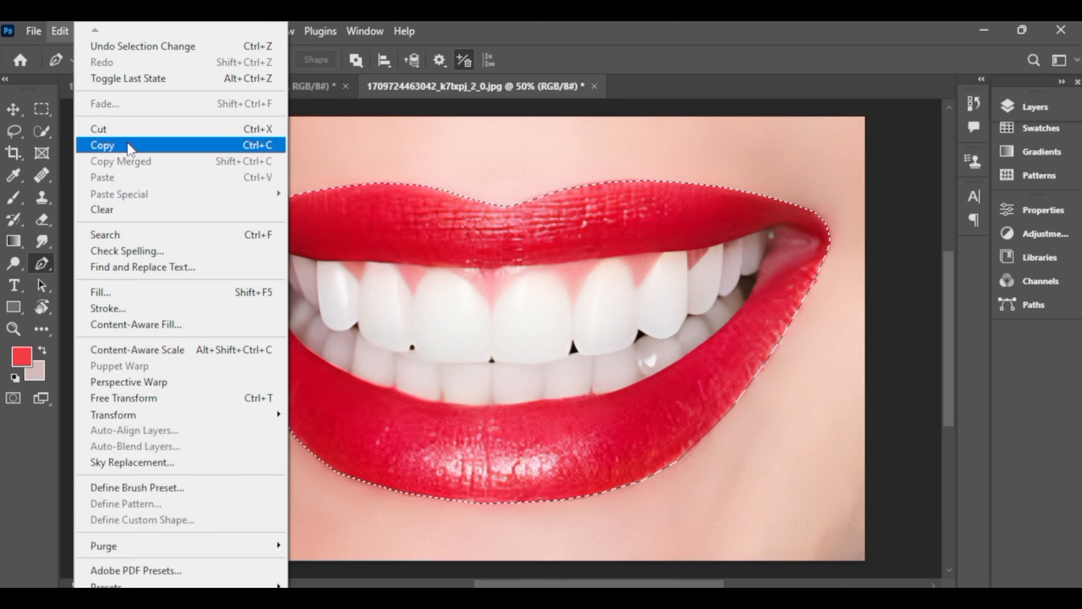
click(99, 145)
click(290, 89)
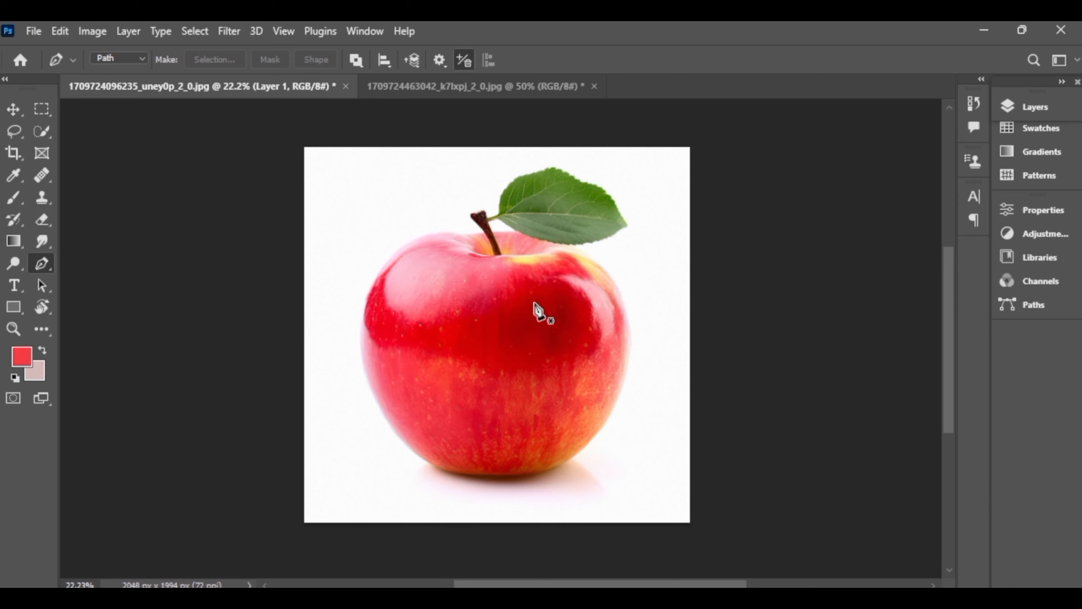
click(57, 31)
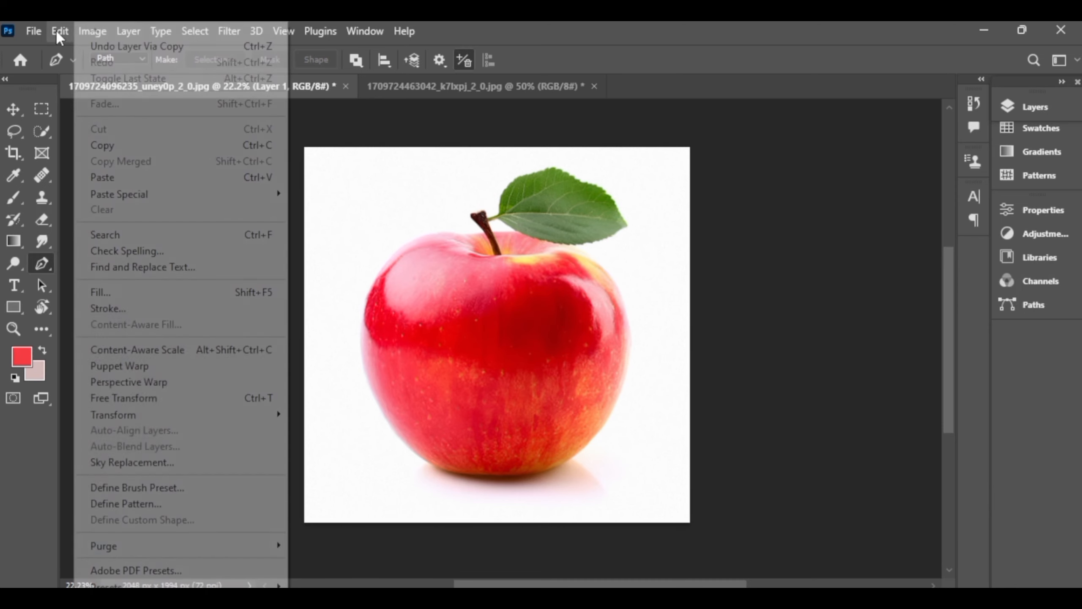
click(137, 177)
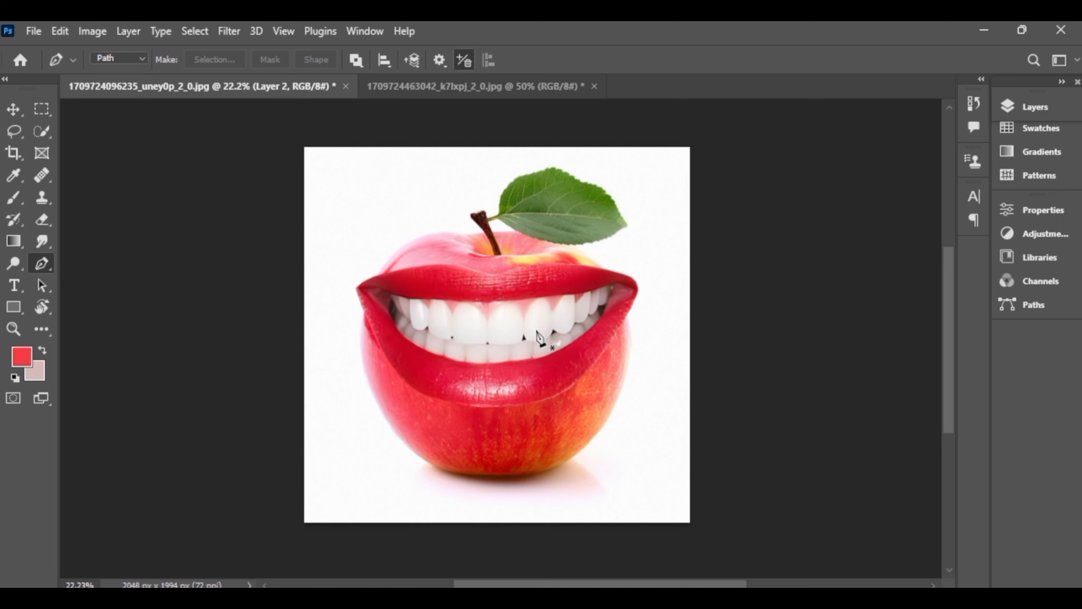
Free-transform the pasted mouth to about 68% of its size and place it at the middle of the apple
key(ctrl+super+o)
click(50, 322)
click(137, 262)
click(476, 191)
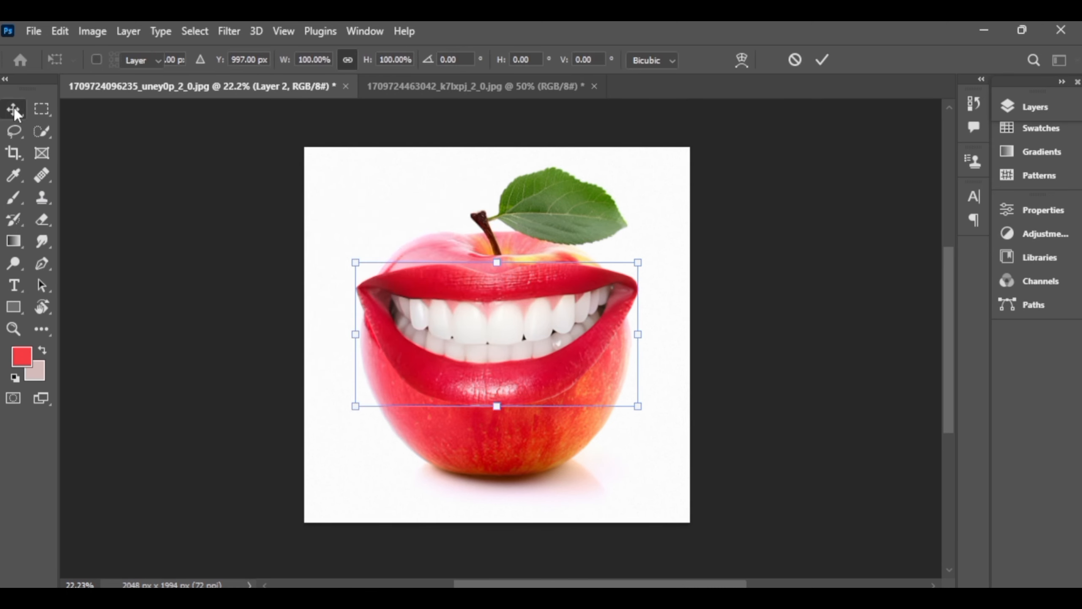
scroll(640, 406, up, 2)
drag(637, 405, 513, 343)
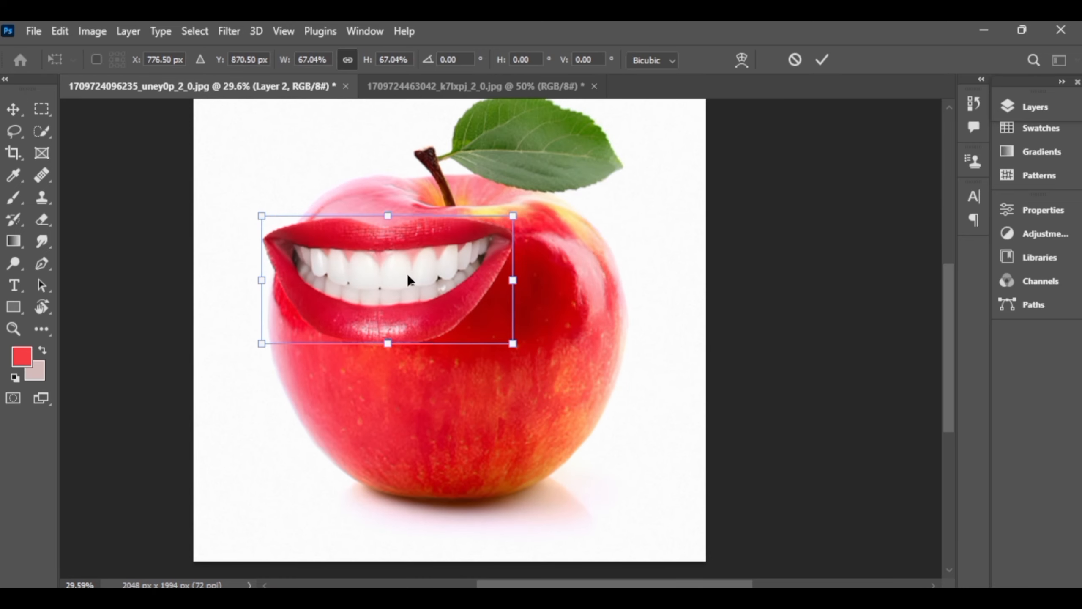
drag(408, 280, 470, 346)
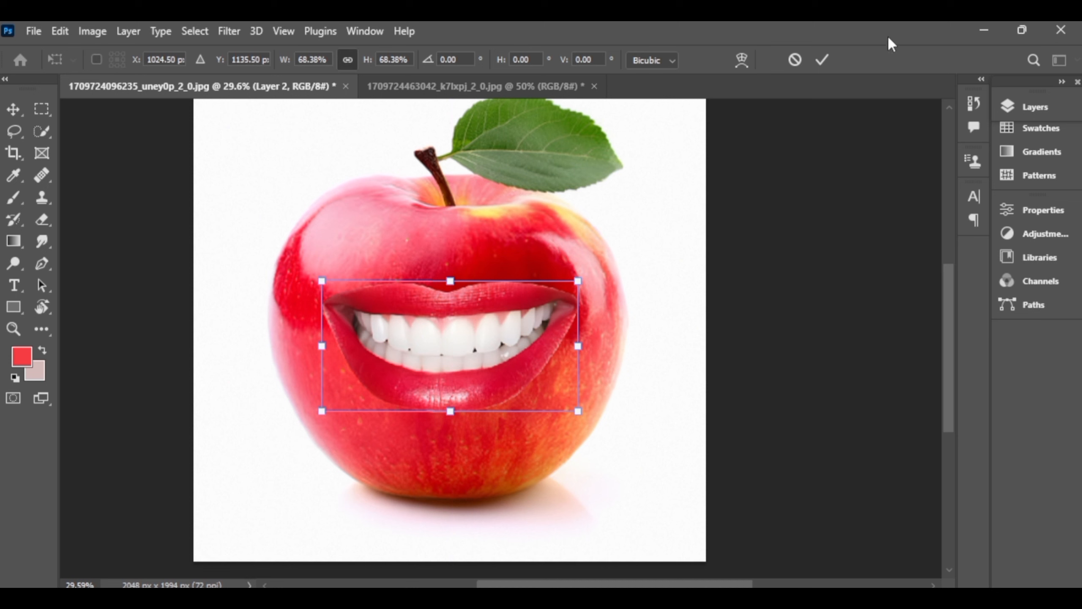
key(Return)
Duplicate Layer 2 and load the copy's mouth outline as a selection
click(1061, 106)
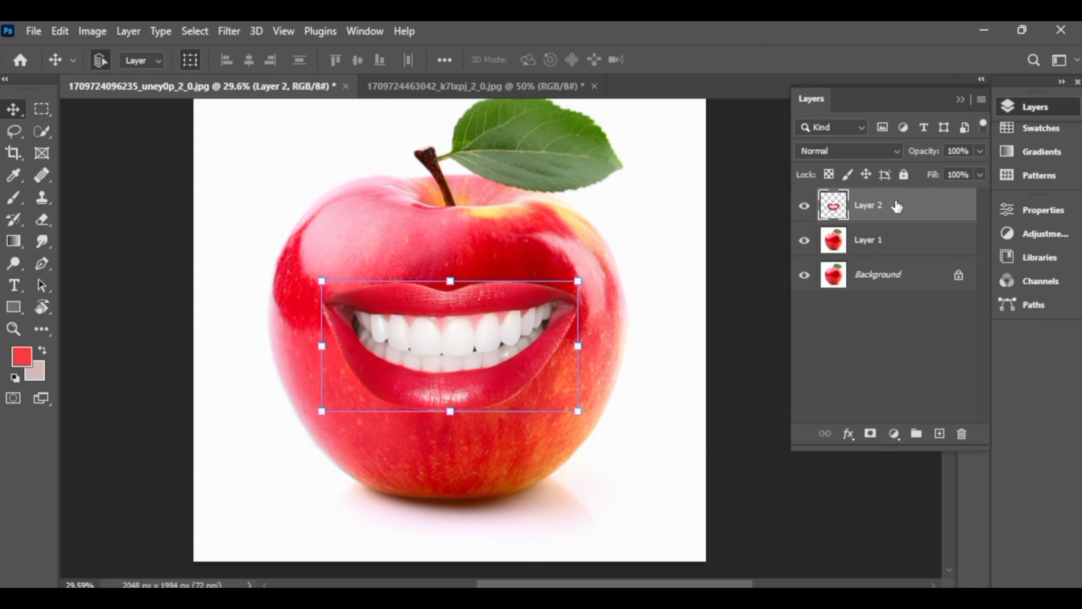
drag(897, 206, 939, 434)
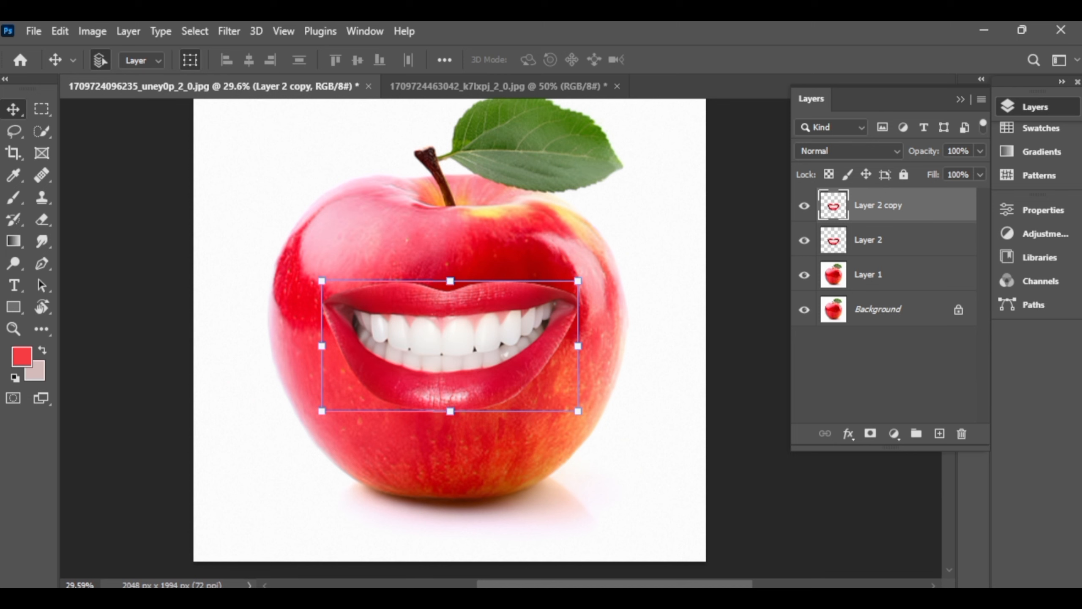
key(ctrl+super+o)
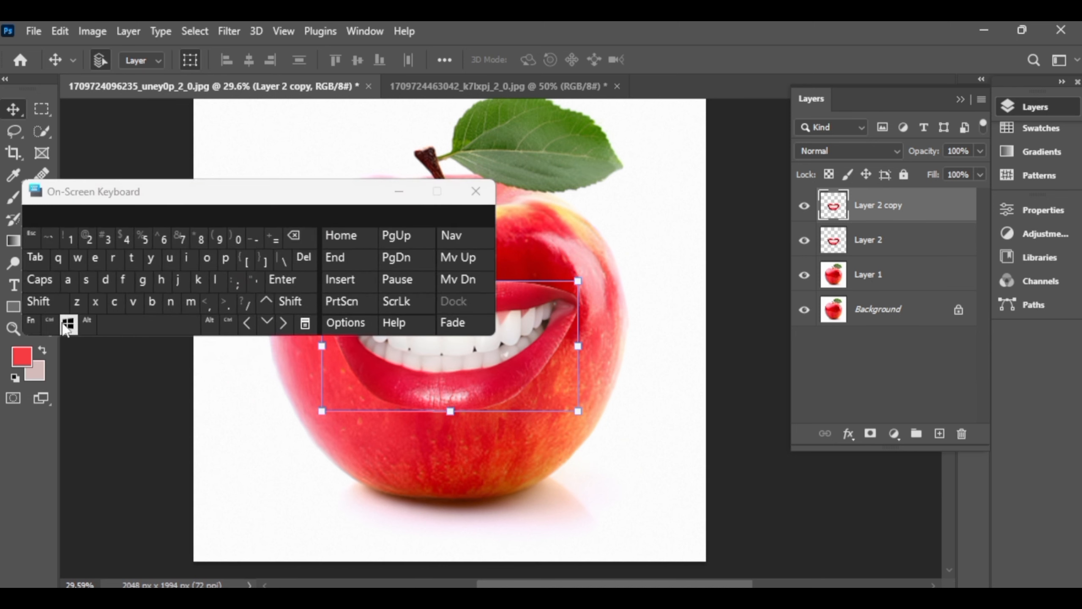
ctrl+click(842, 207)
key(ctrl+super+o)
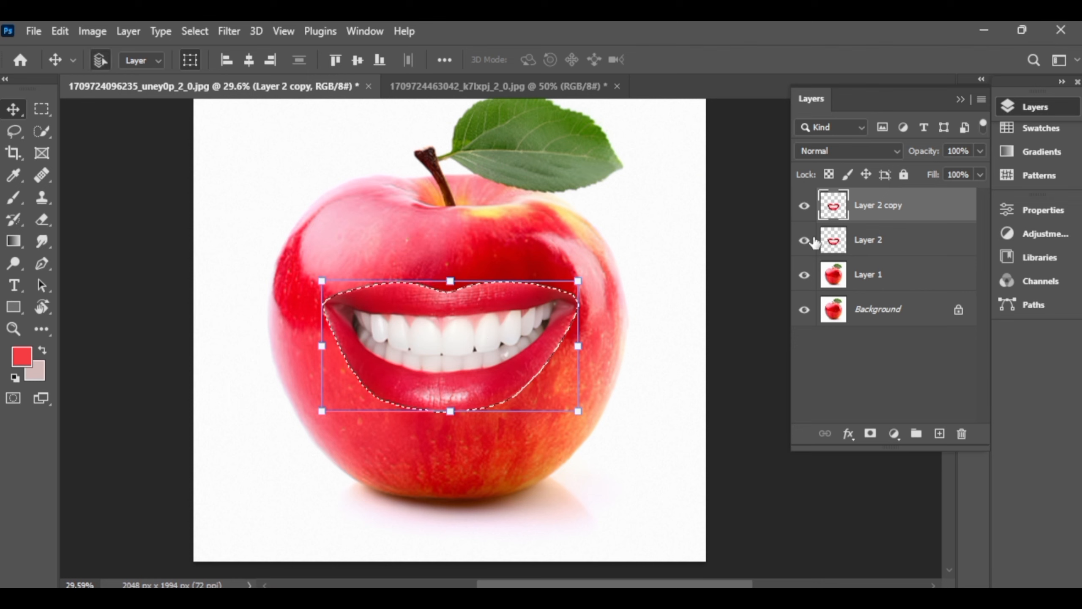
Hide Layer 2 copy and Layer 2, and contract the mouth selection by 5 pixels
click(805, 213)
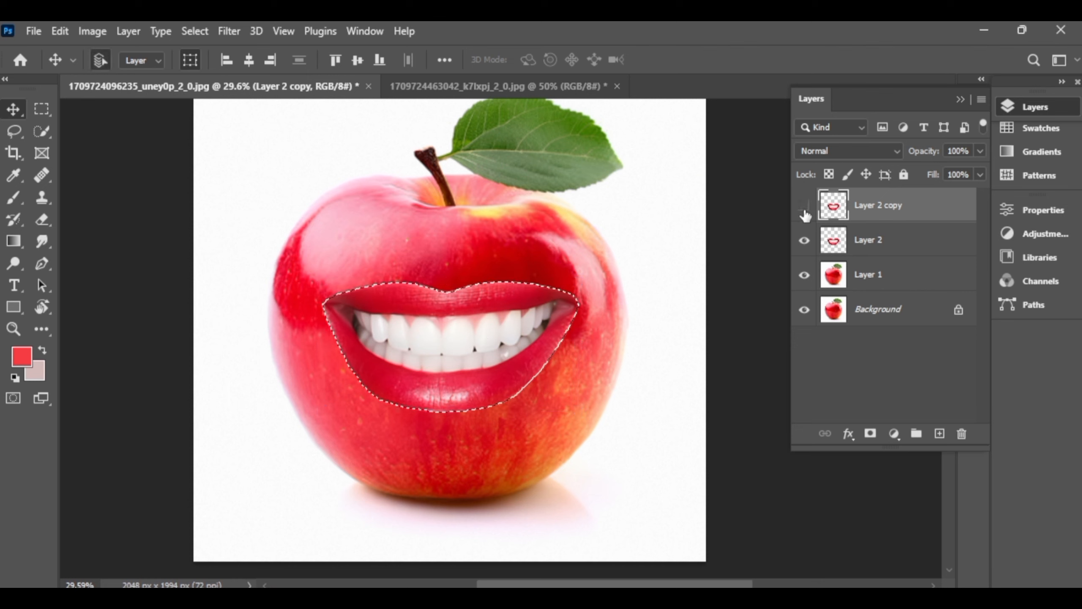
click(804, 242)
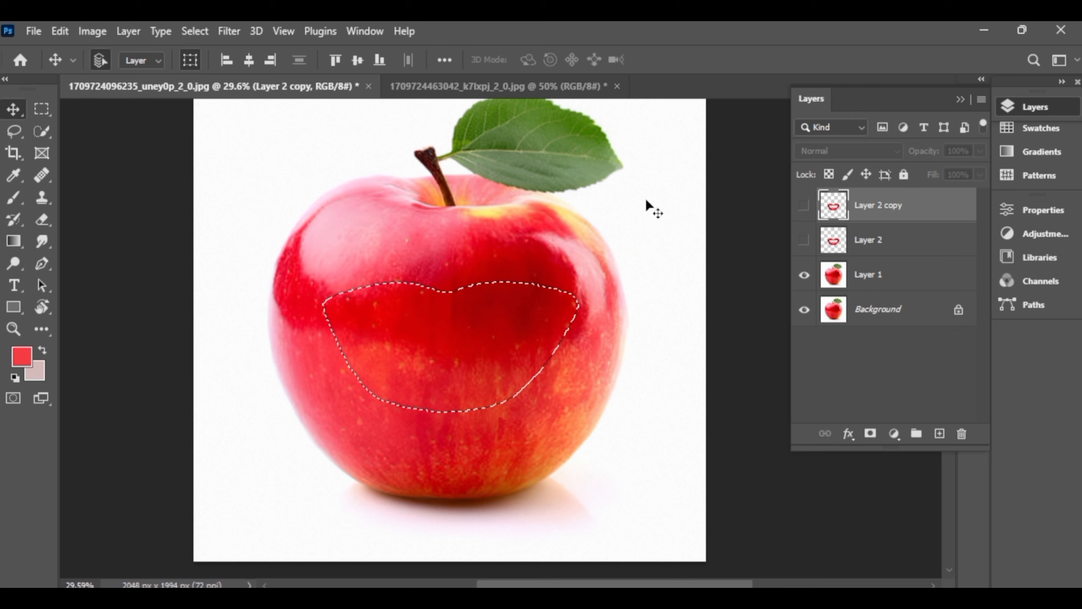
click(192, 31)
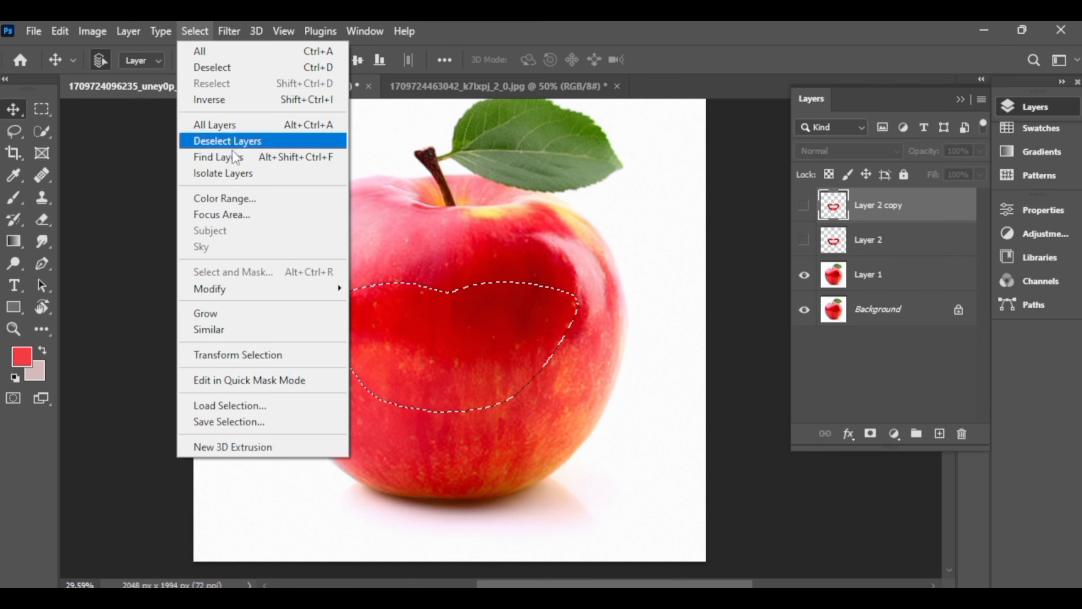
mouse_move(264, 294)
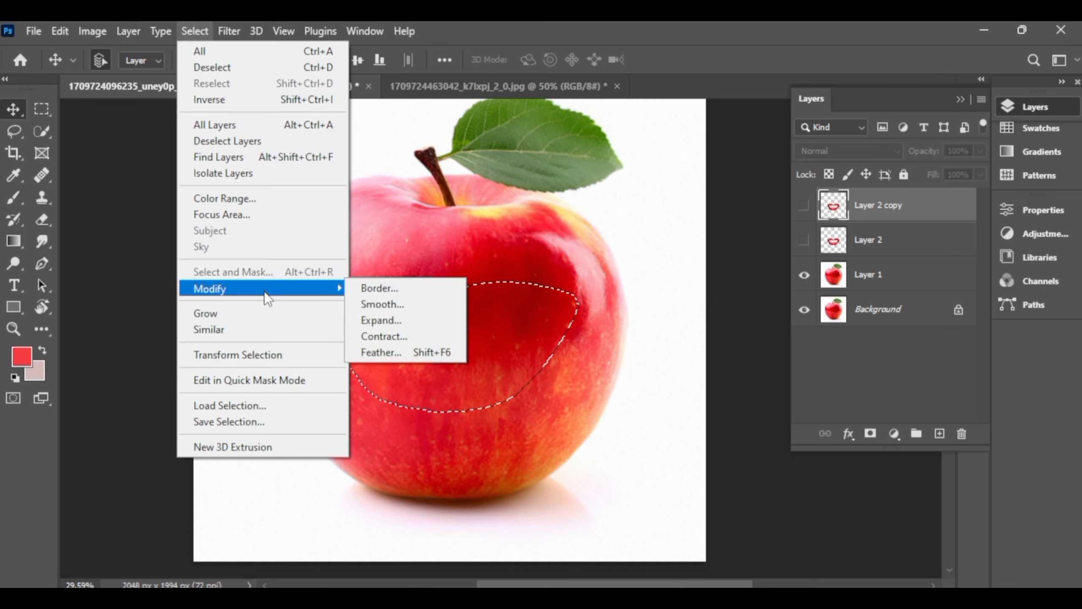
click(372, 335)
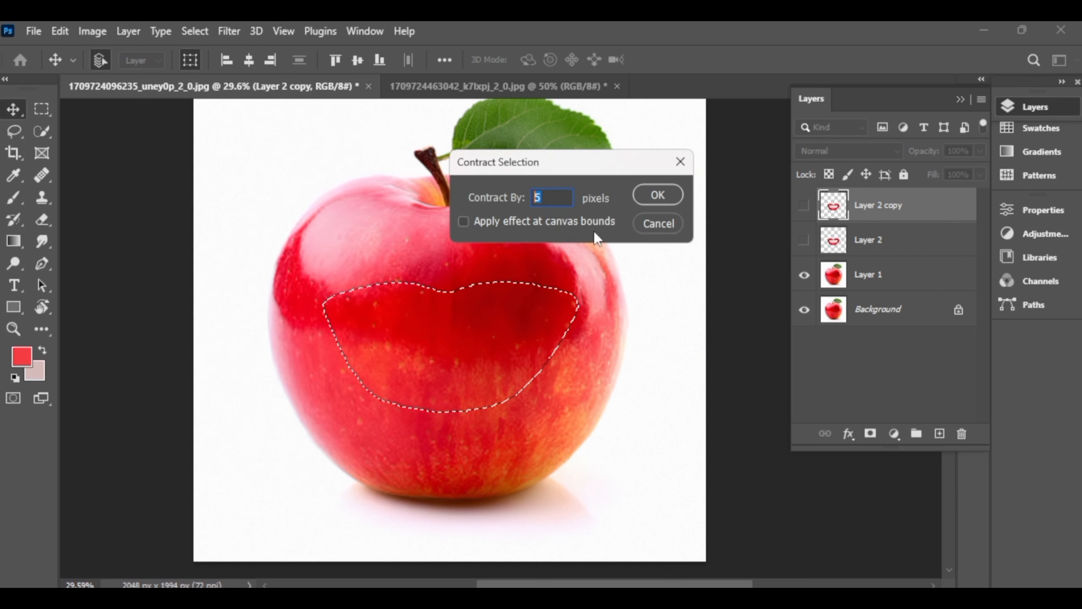
click(659, 188)
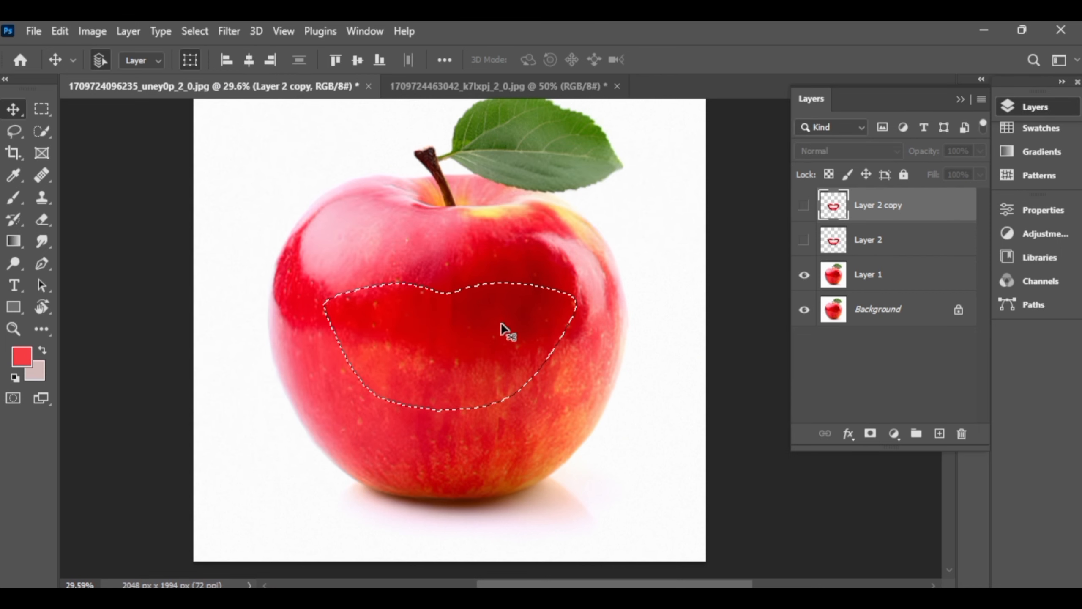
Hide the Background layer and delete the selected mouth area from Layer 1
click(805, 309)
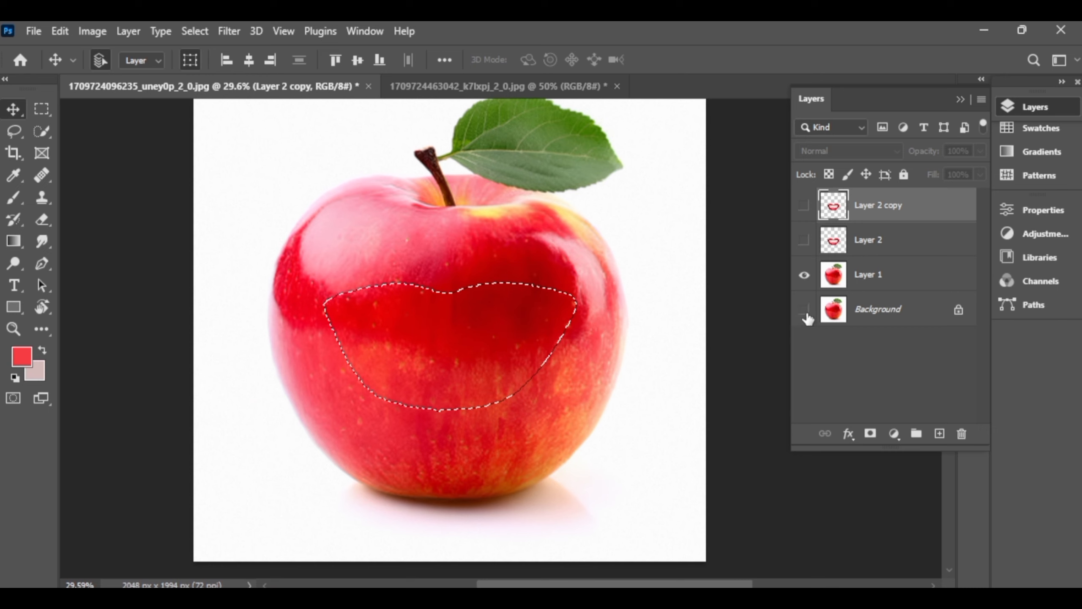
click(823, 310)
click(897, 277)
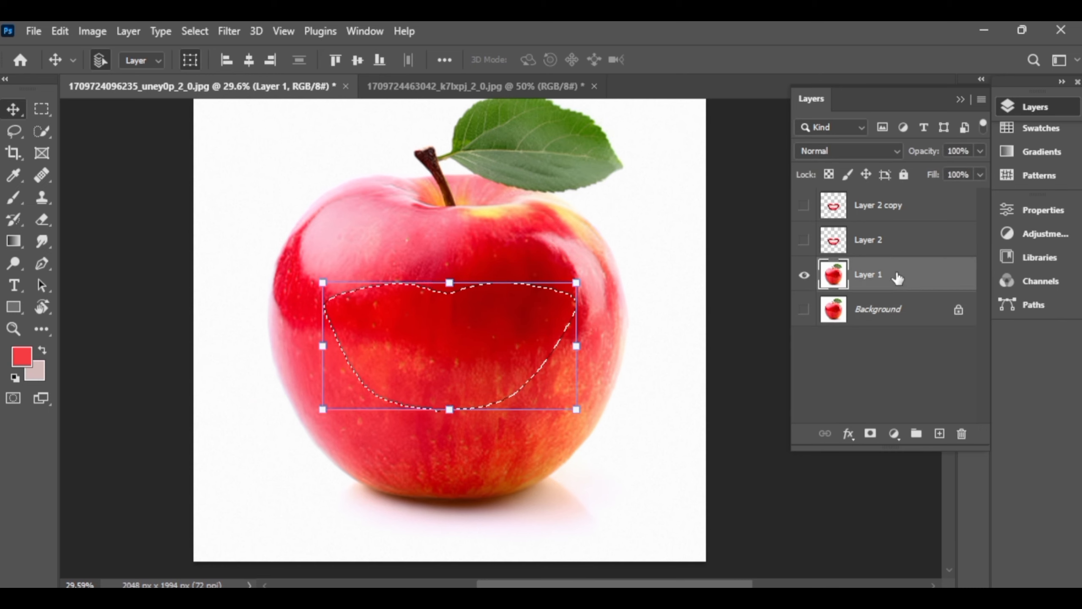
key(ctrl+super+o)
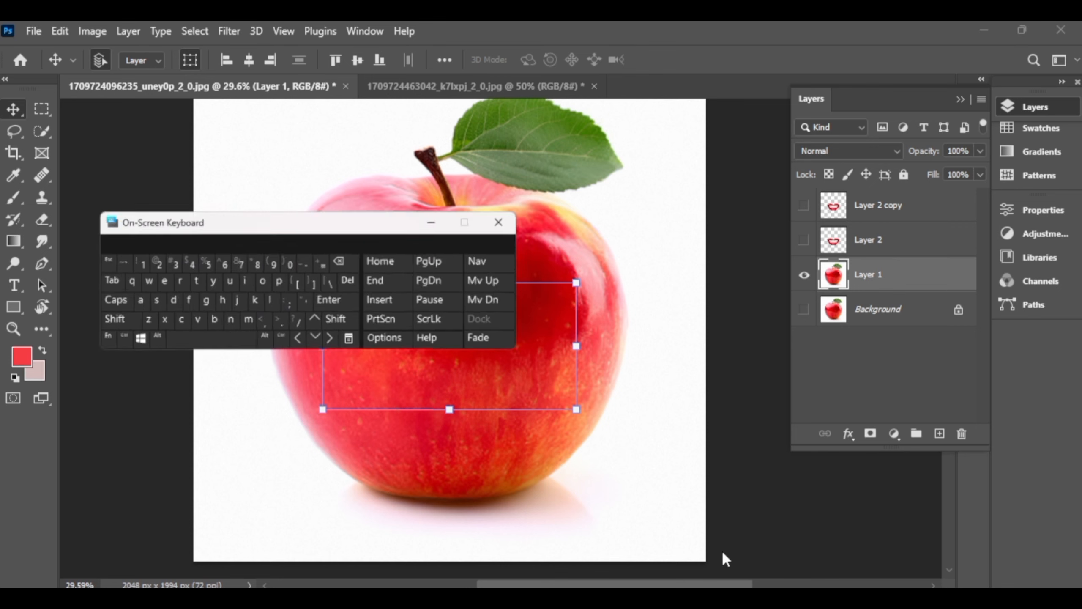
click(307, 237)
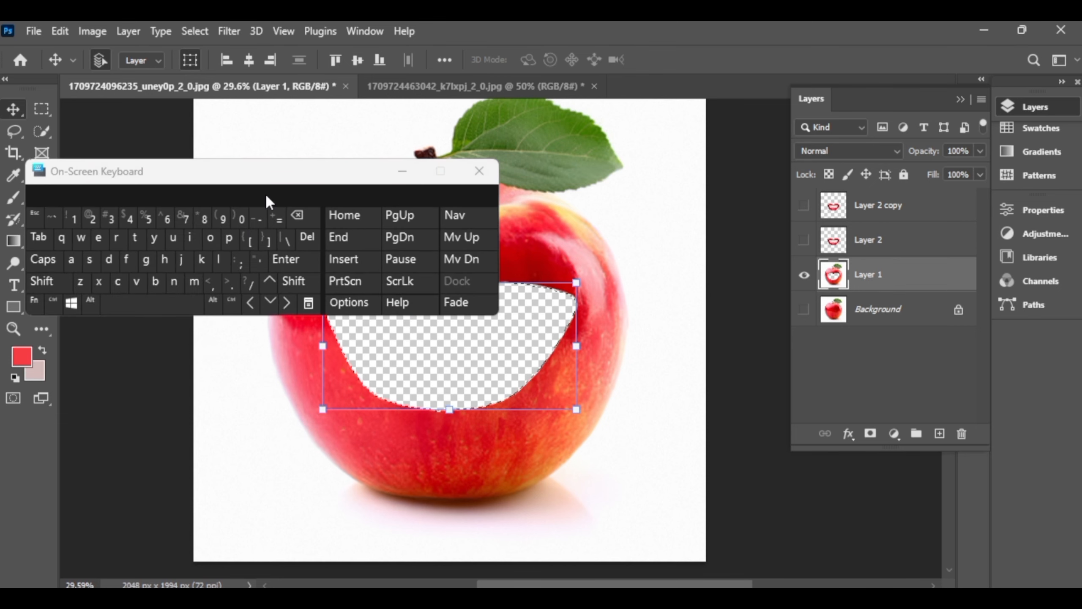
Clear the selection around the mouth-shaped cutout
click(53, 303)
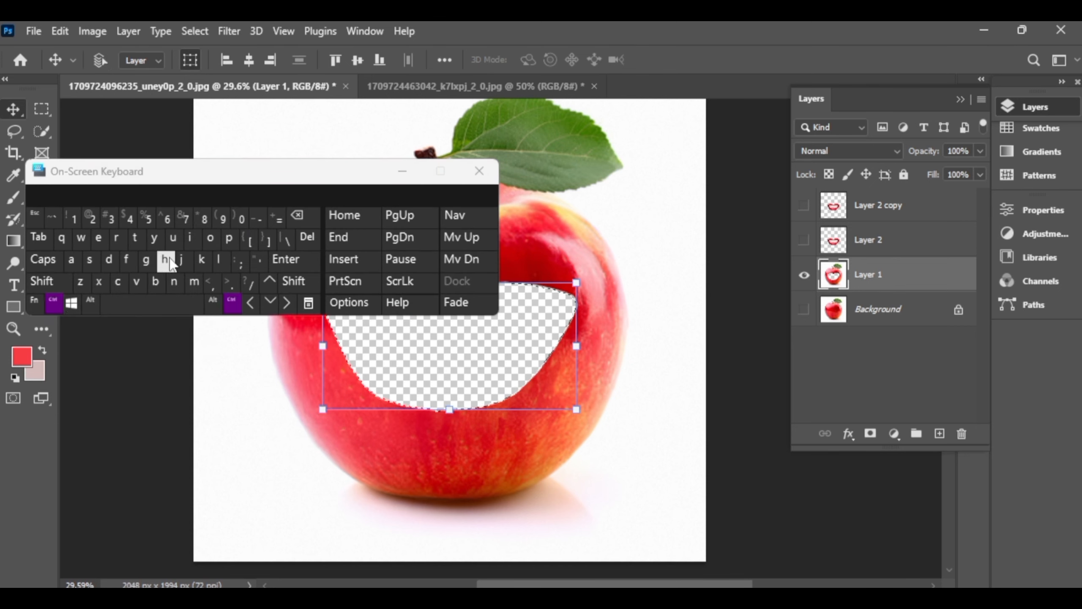
click(108, 259)
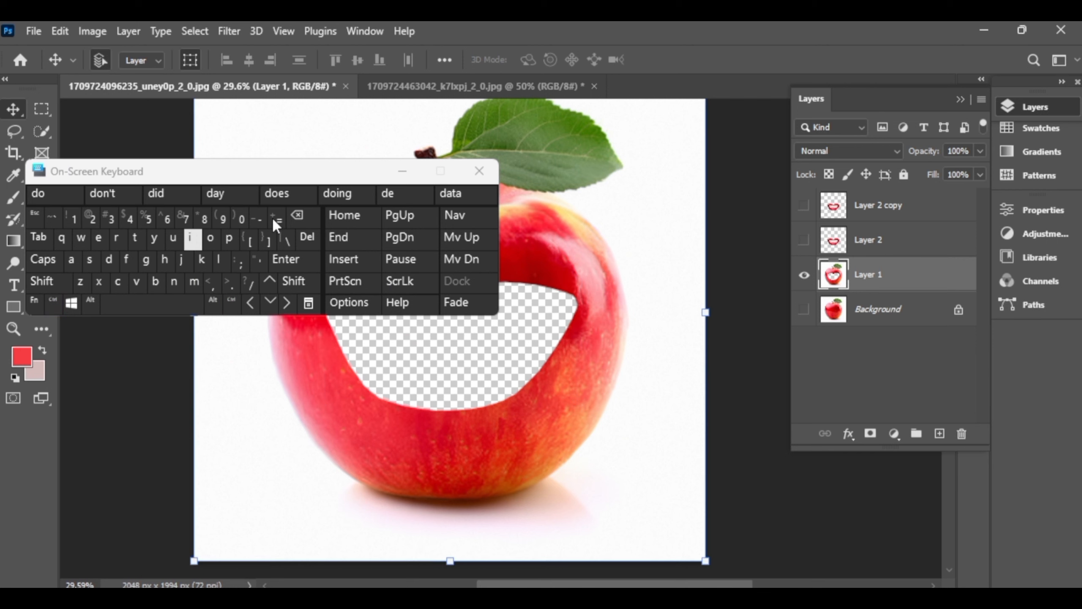
click(403, 172)
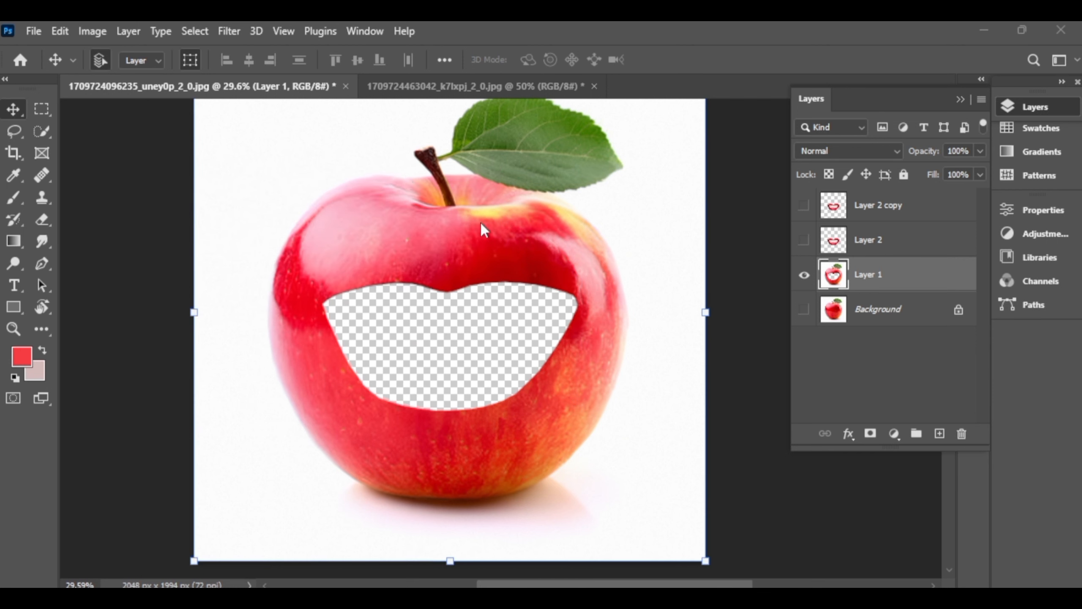
Show Layer 2 again and select it together with Layer 1
click(804, 240)
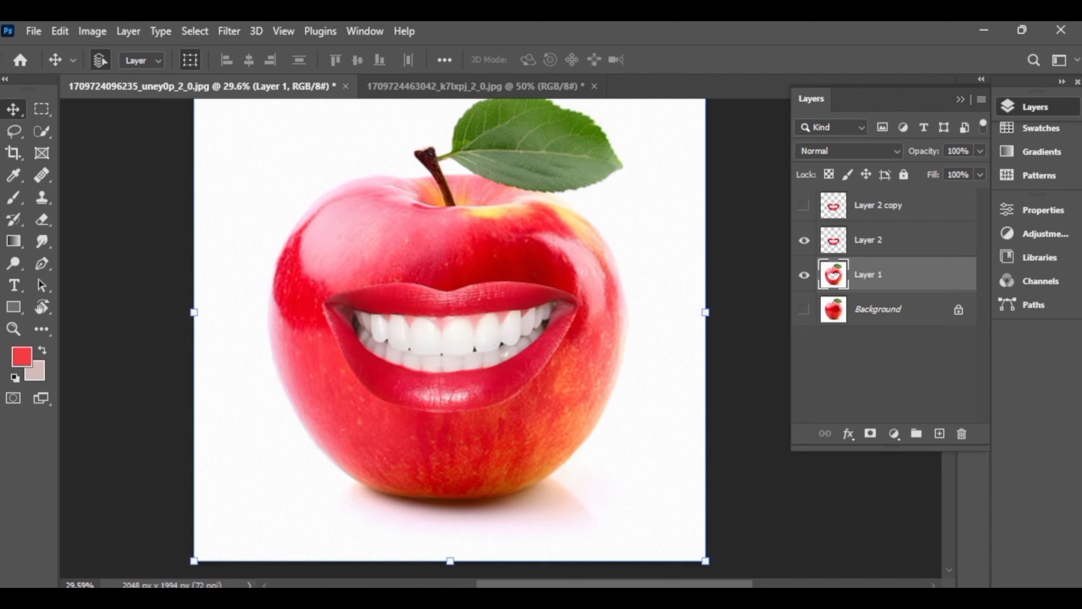
click(878, 597)
click(54, 303)
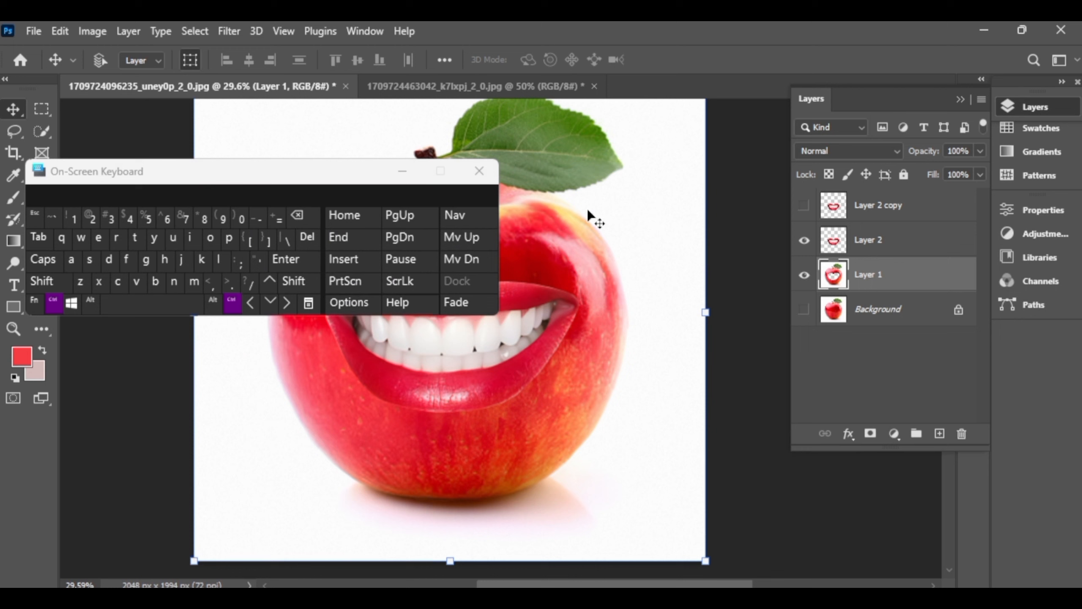
ctrl+click(864, 241)
click(402, 171)
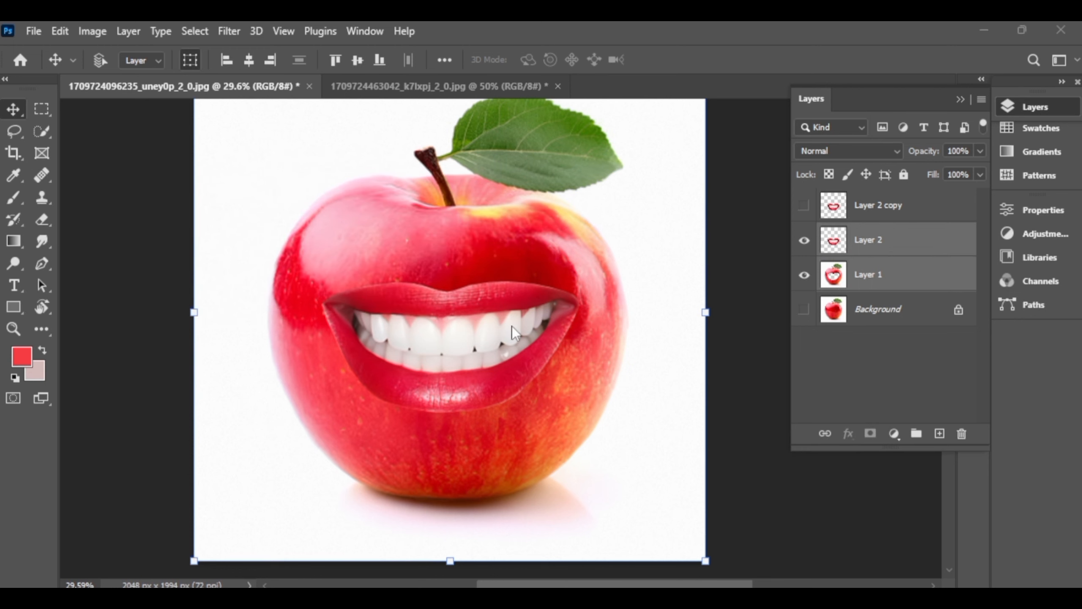
Auto-blend the two selected layers using Stack Images, with Seamless Tones and Colors and Content Aware Fill Transparent Areas enabled
click(60, 32)
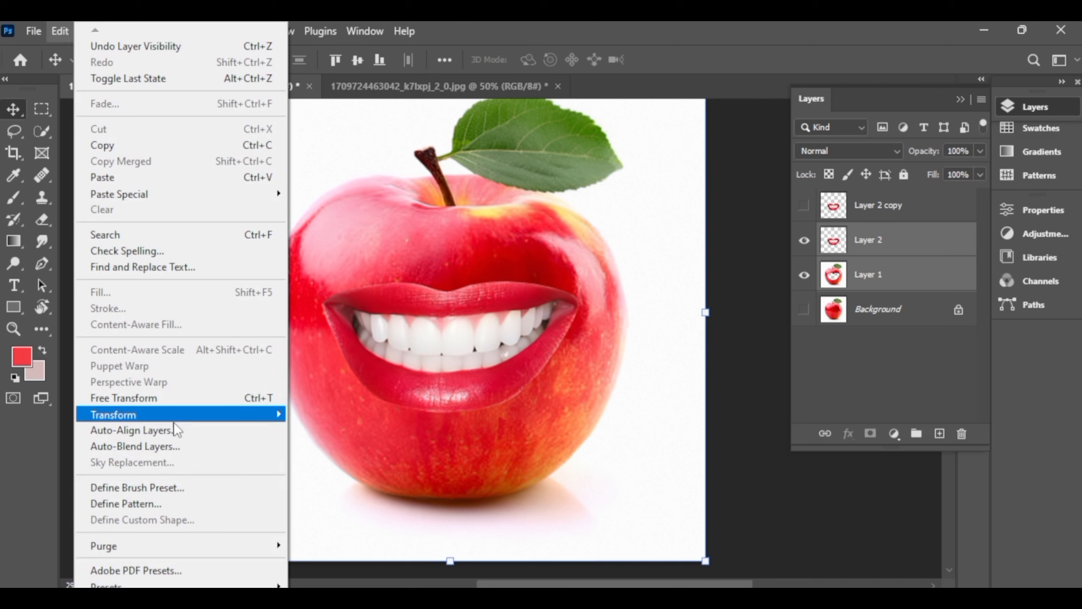
click(164, 446)
click(139, 258)
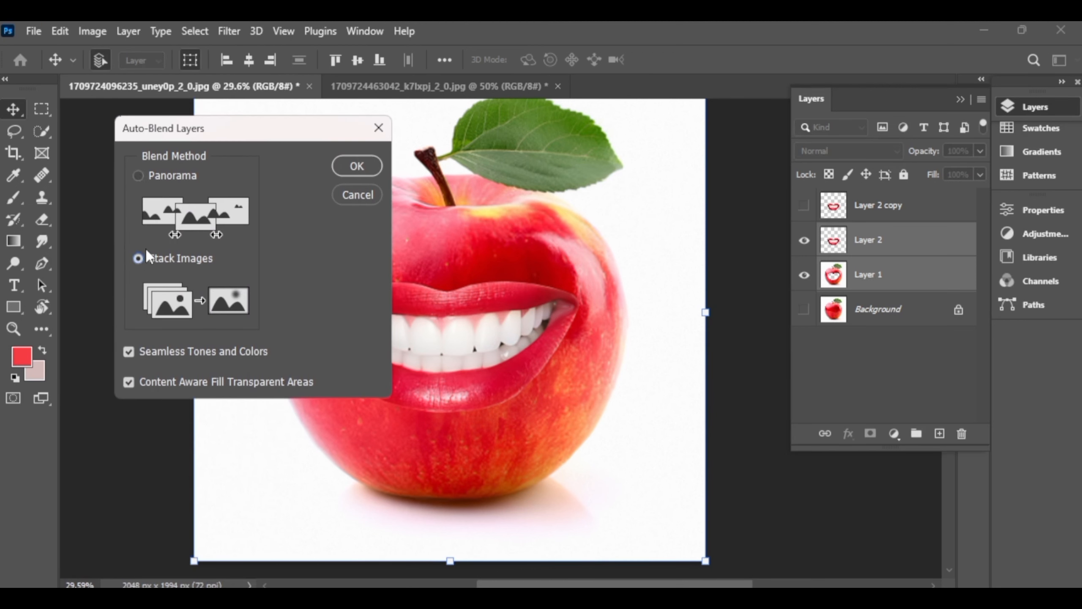
click(350, 164)
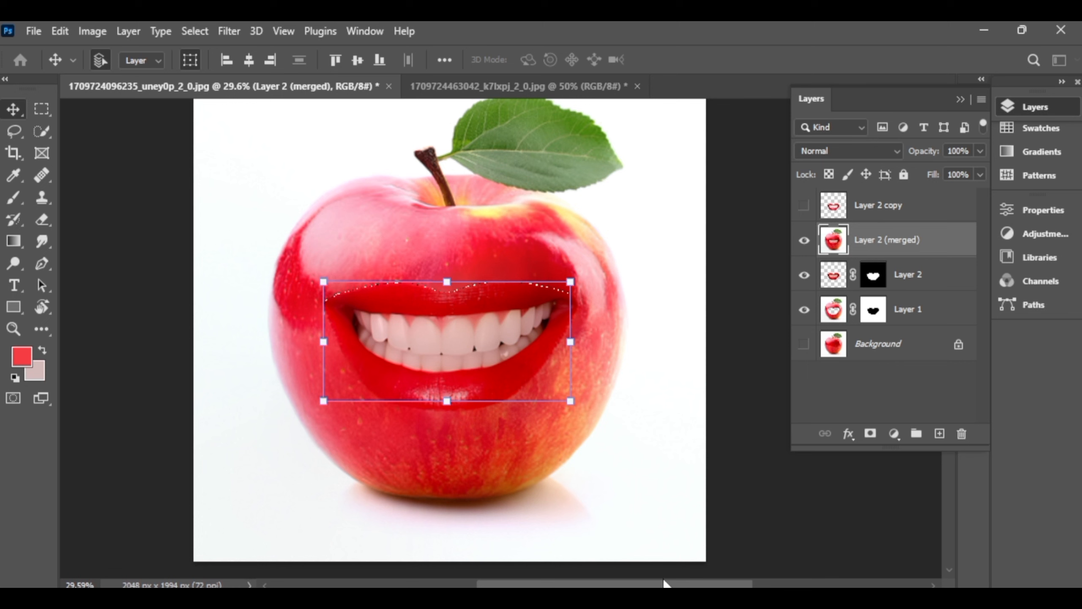
Deselect the selection left around the blended mouth
key(super+ctrl+o)
click(53, 303)
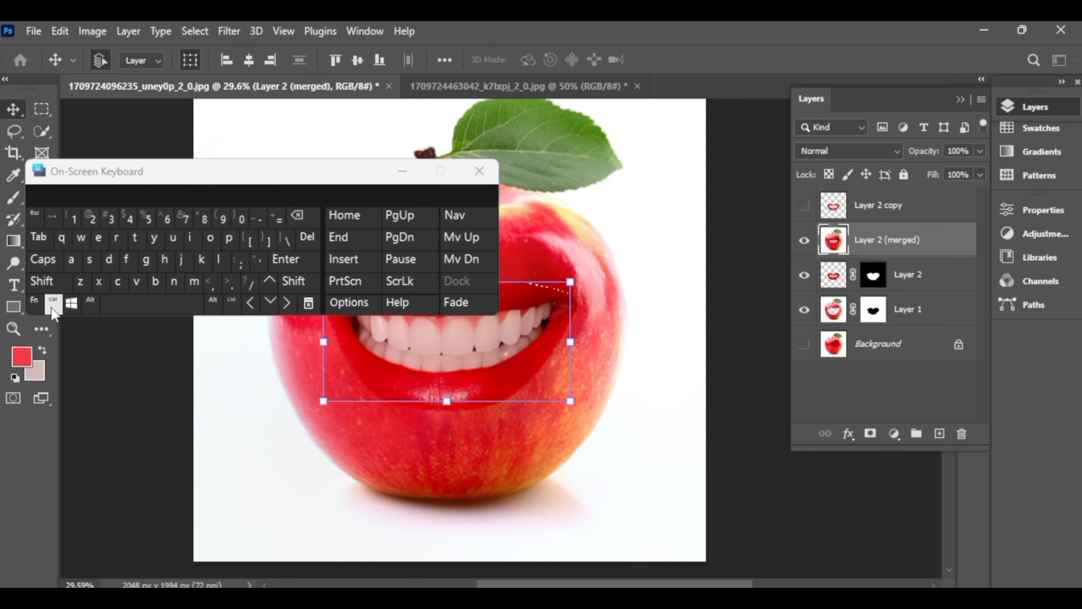
click(114, 265)
click(402, 171)
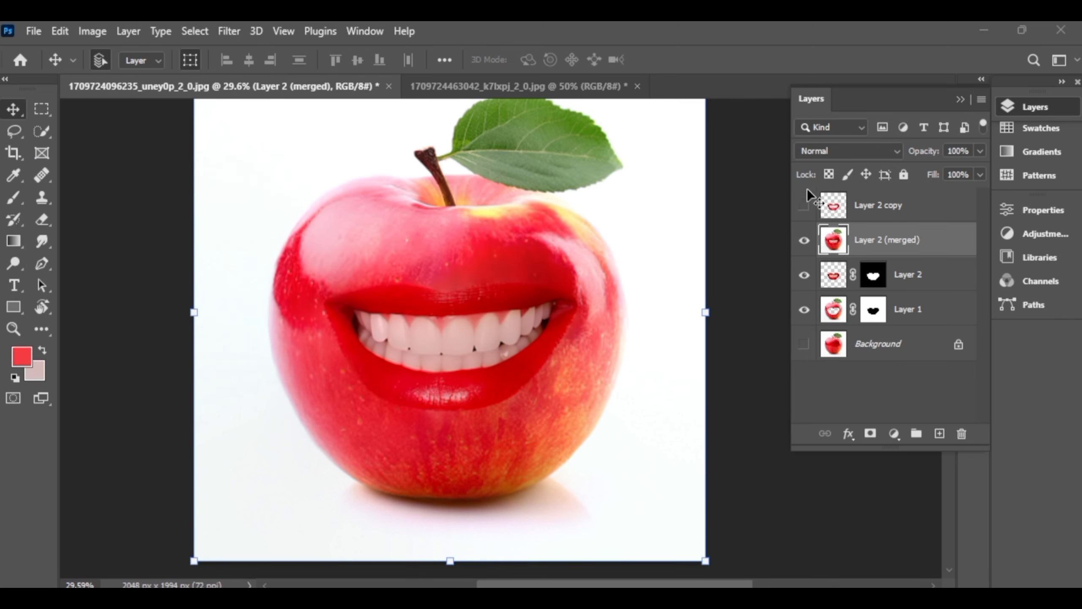
Show Layer 2 copy and add a black mask that hides all of its content
click(804, 205)
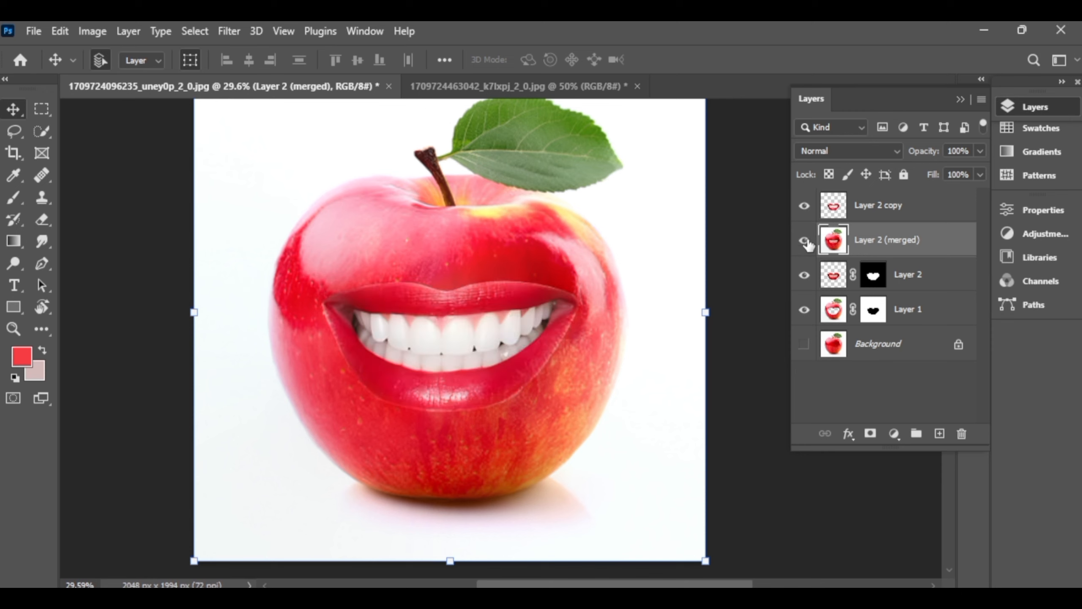
click(895, 216)
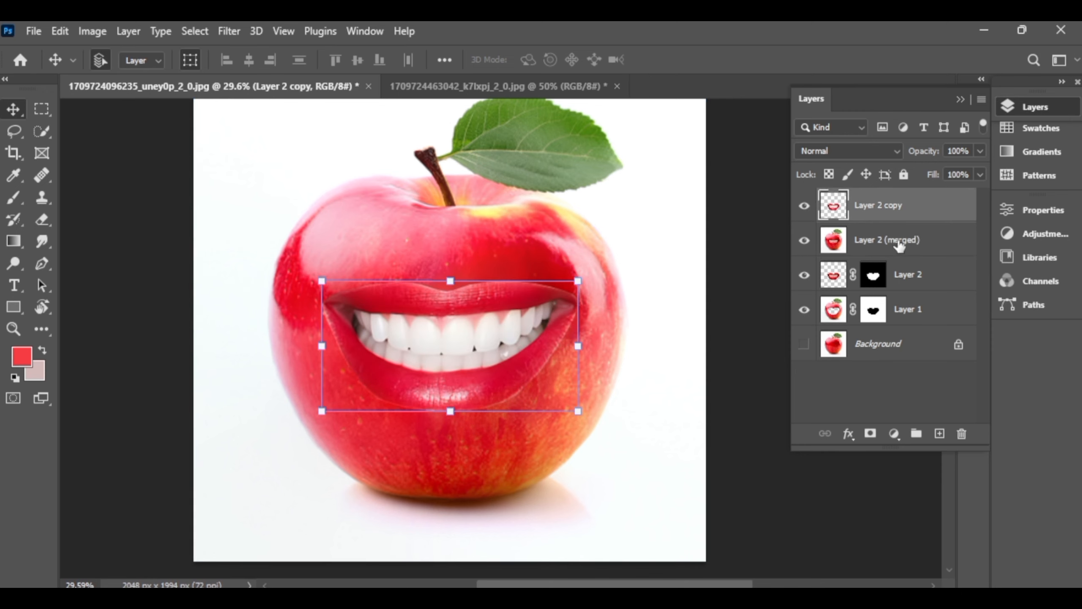
key(alt+Tab)
click(222, 310)
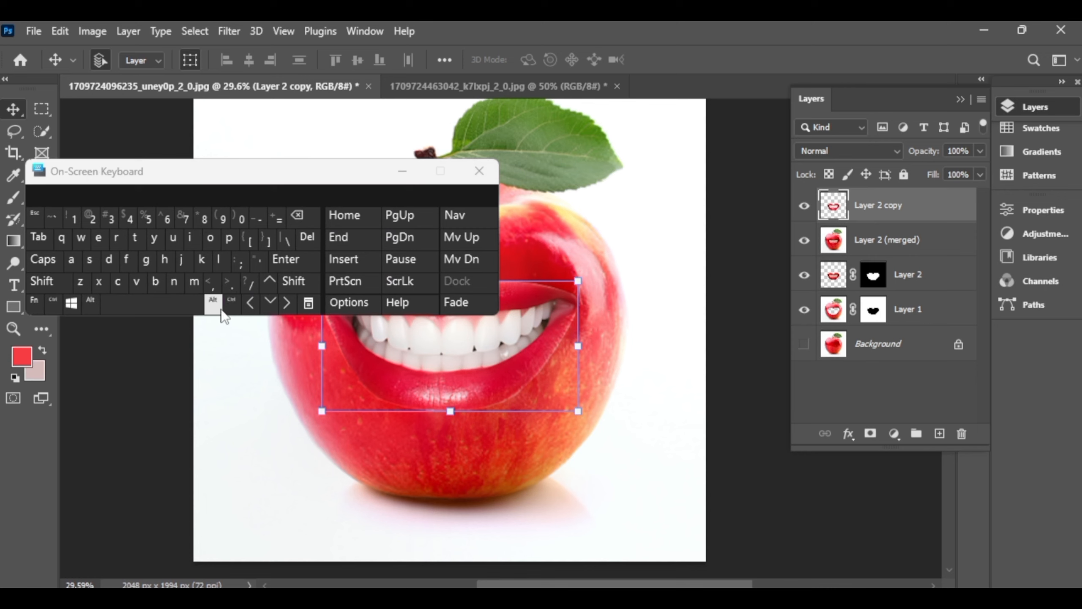
alt+click(872, 437)
click(402, 171)
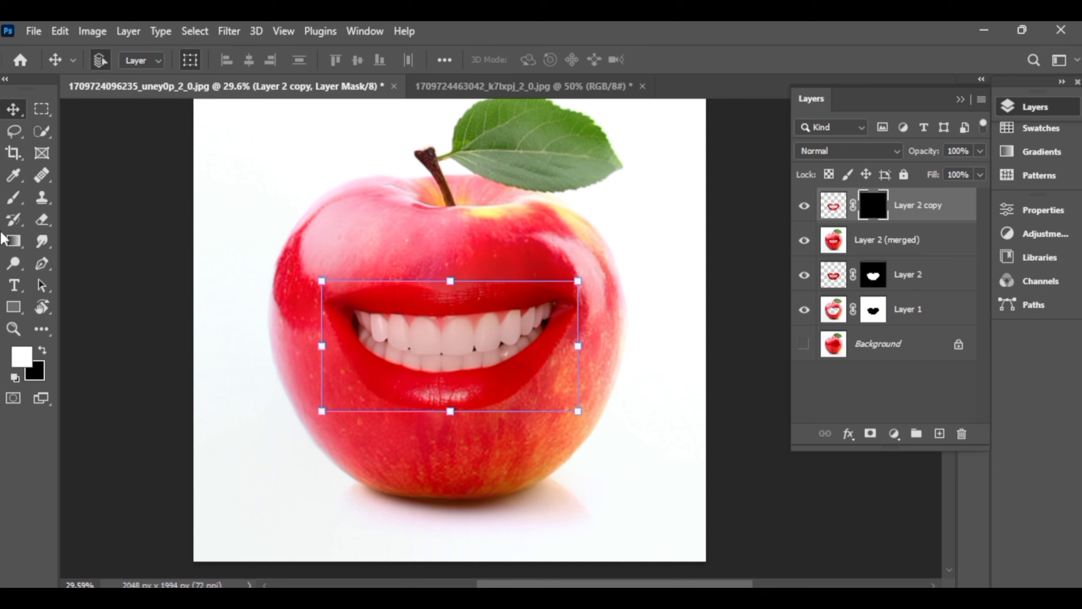
Set up the Brush tool with a soft tip, 62% opacity and 100% flow
click(13, 197)
right_click(13, 197)
click(64, 198)
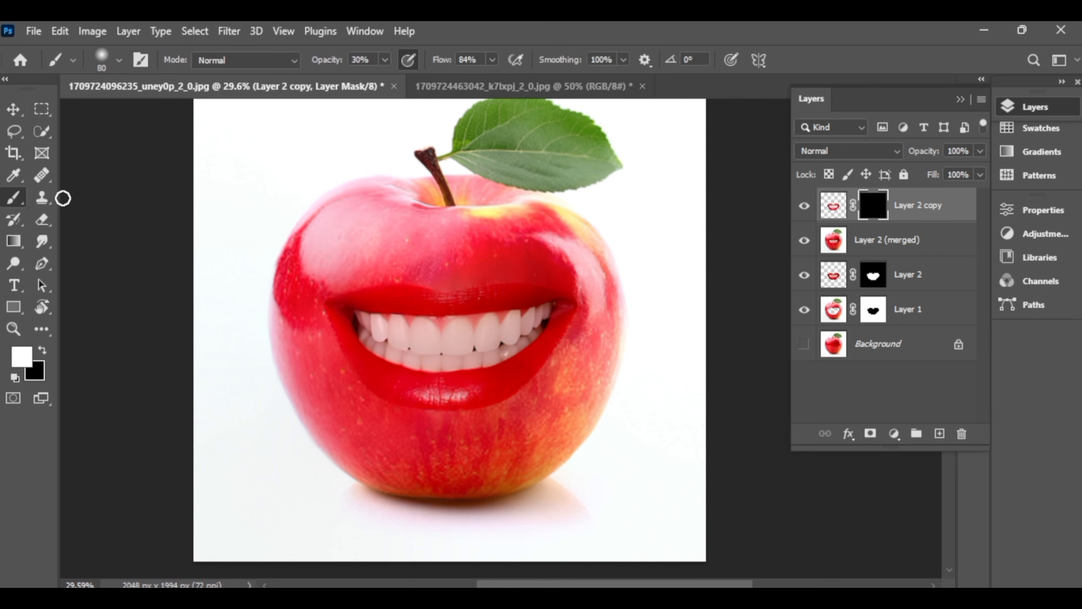
click(119, 61)
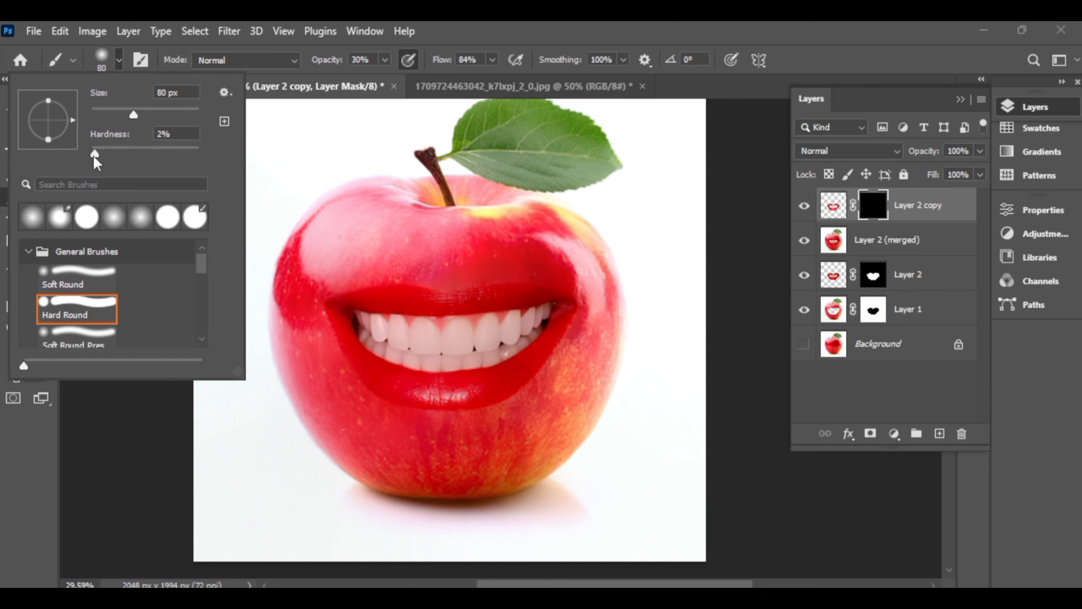
drag(328, 64, 337, 66)
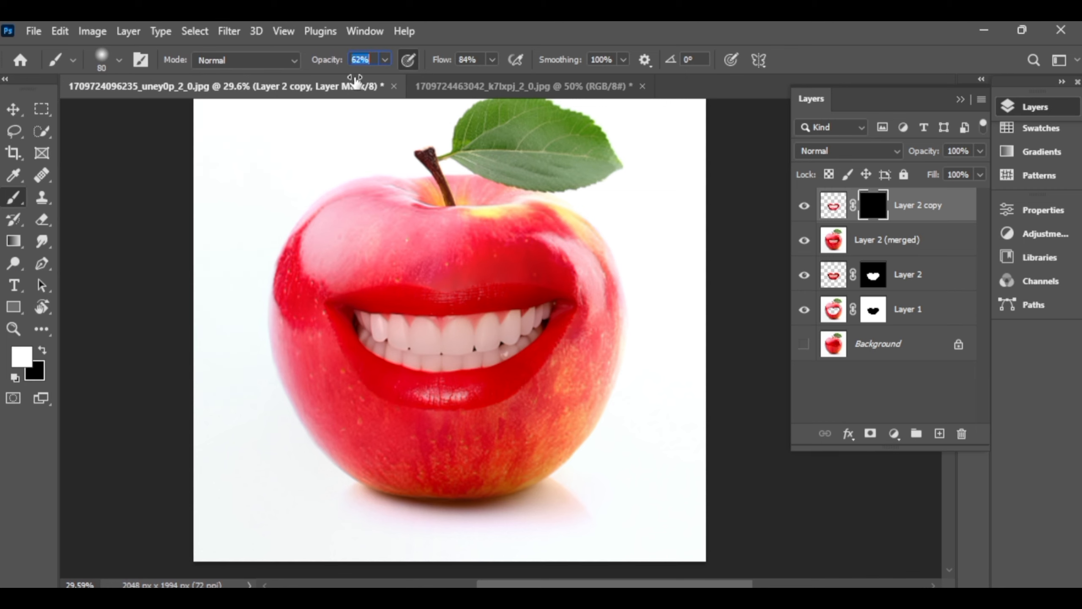
drag(449, 66, 632, 88)
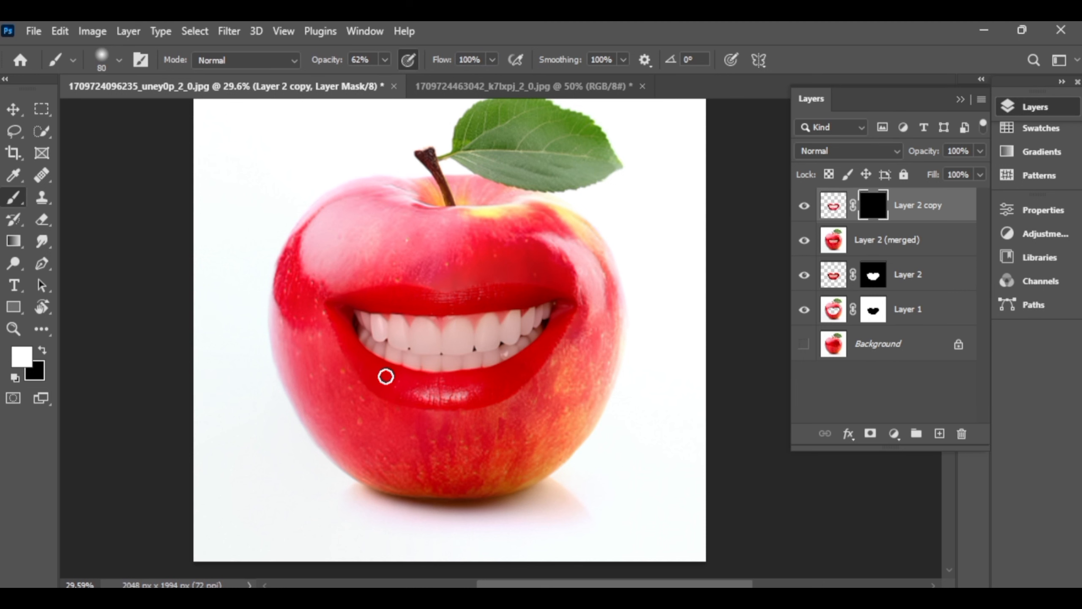
Paint white over the upper and lower teeth on Layer 2 copy's mask, reducing the brush to 44 px for the smaller areas
scroll(386, 376, up, 4)
scroll(353, 282, up, 1)
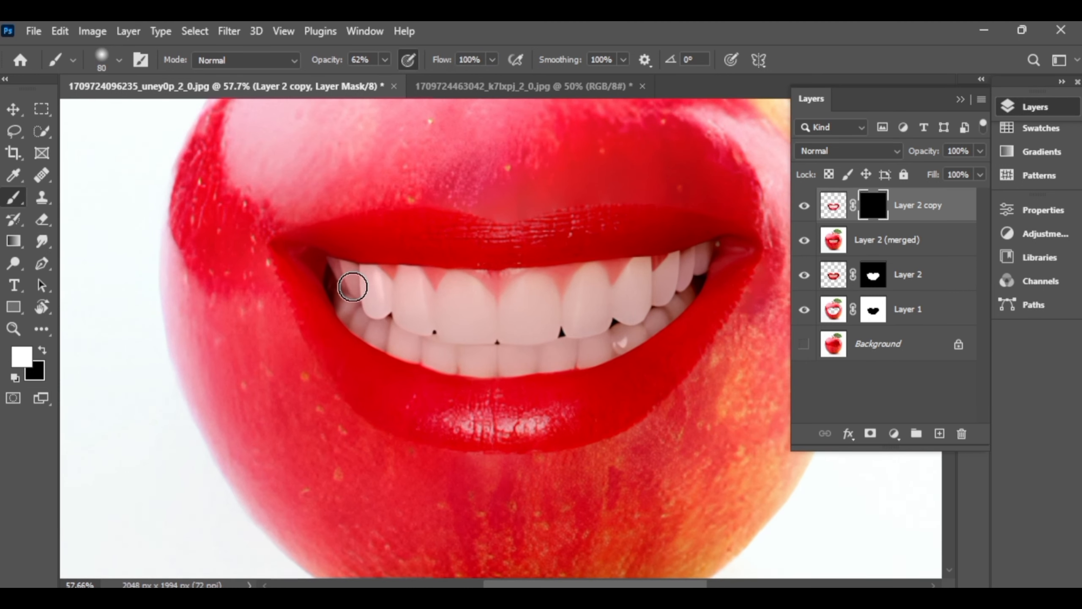
mouse_move(353, 286)
mouse_down()
mouse_move(391, 317)
mouse_move(503, 303)
mouse_move(546, 257)
mouse_move(632, 281)
mouse_move(682, 282)
mouse_up()
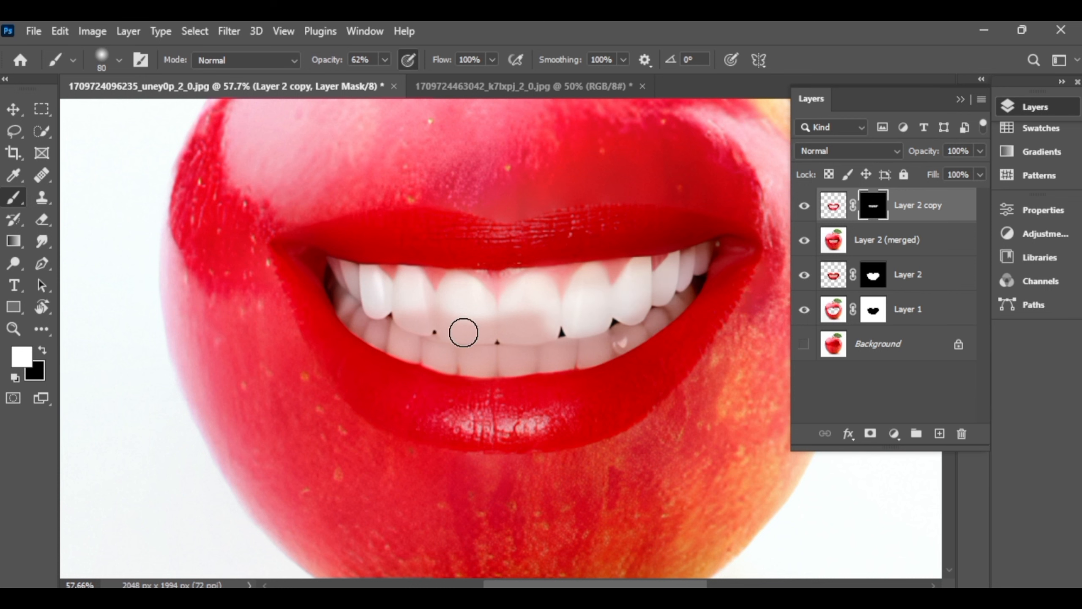
mouse_move(463, 333)
mouse_down()
mouse_move(377, 334)
mouse_move(464, 361)
mouse_move(518, 338)
mouse_up()
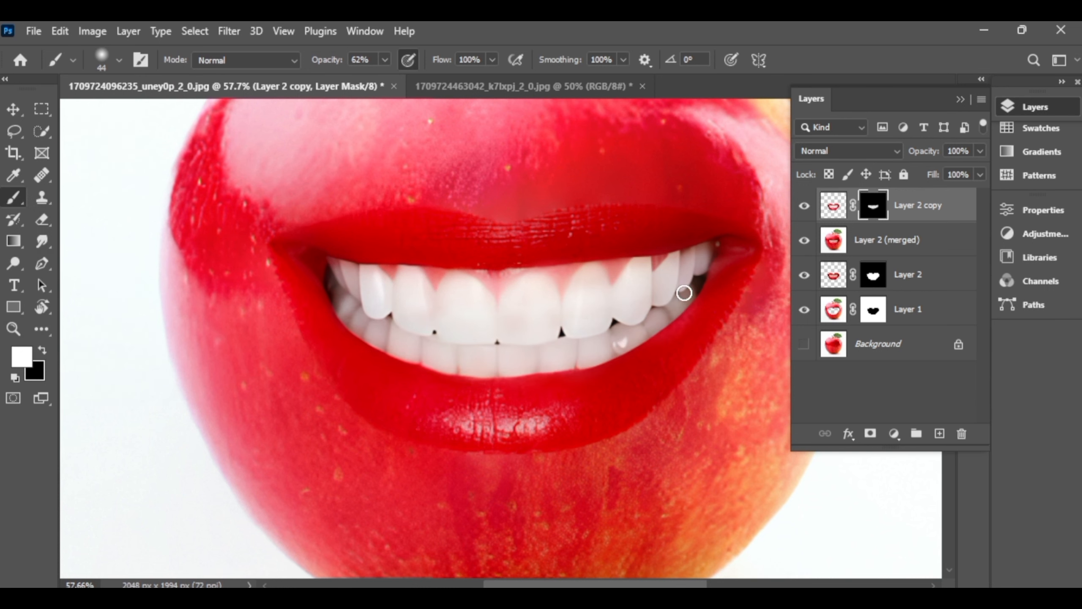
scroll(684, 293, up, 2)
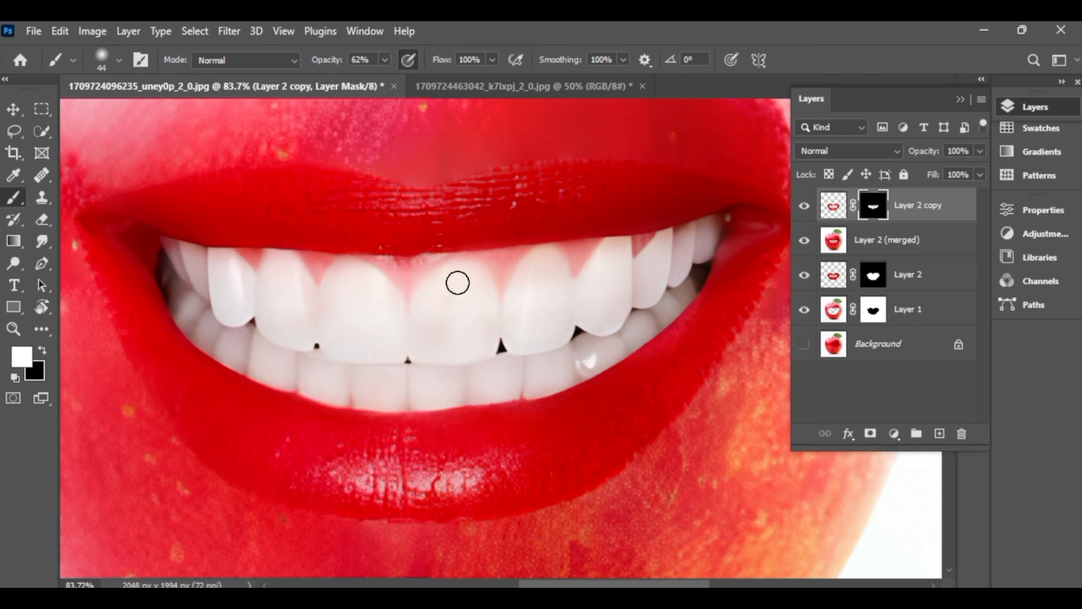
scroll(432, 385, down, 5)
scroll(520, 292, up, 2)
scroll(515, 290, down, 1)
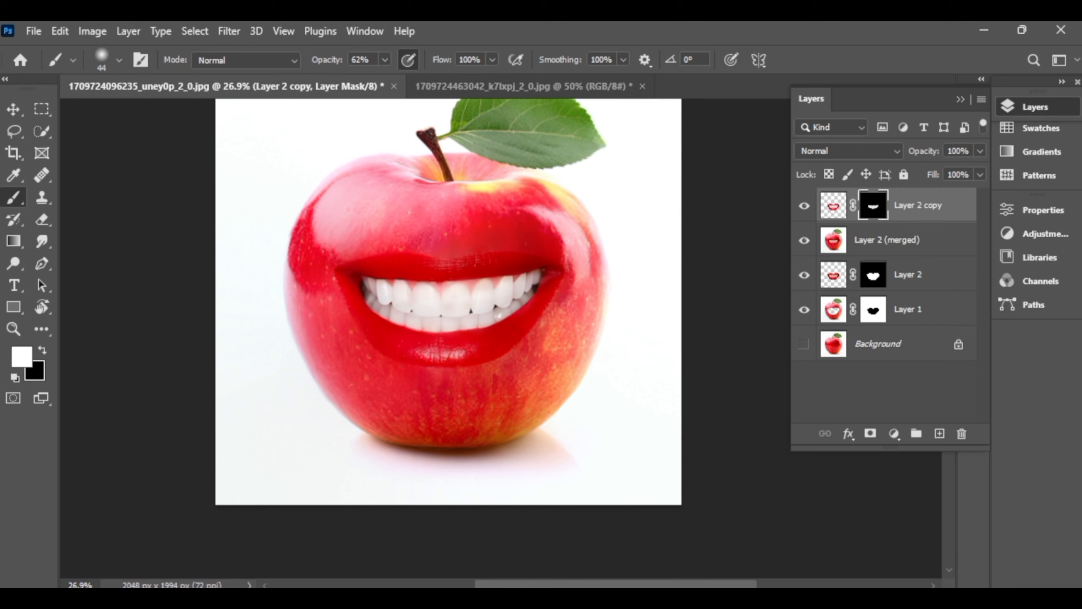
Stamp all visible layers into a new merged layer above Layer 2 copy
key(ctrl+super+o)
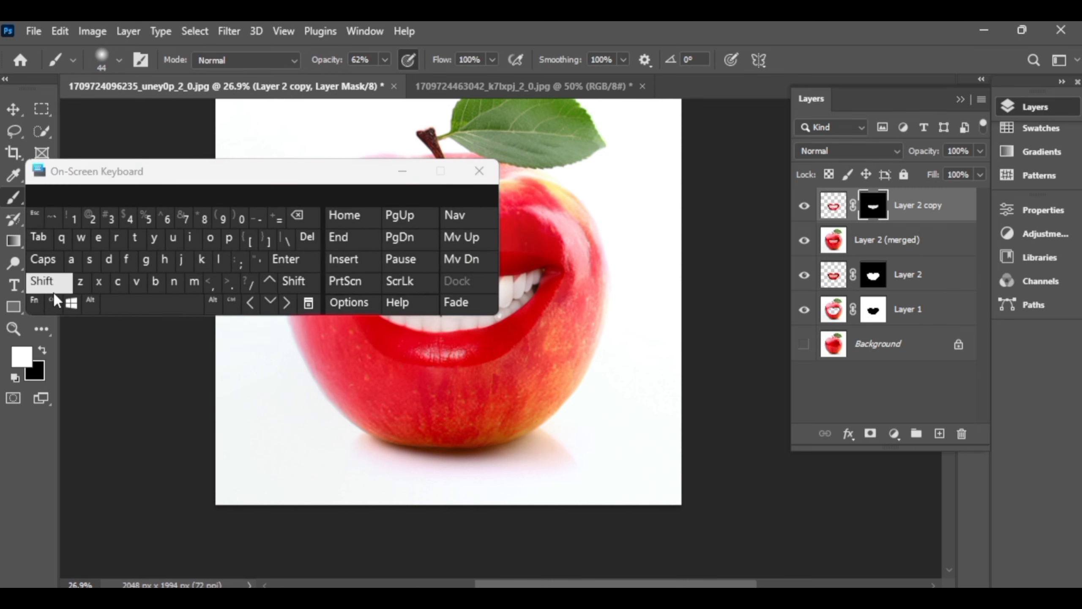
click(53, 301)
click(48, 282)
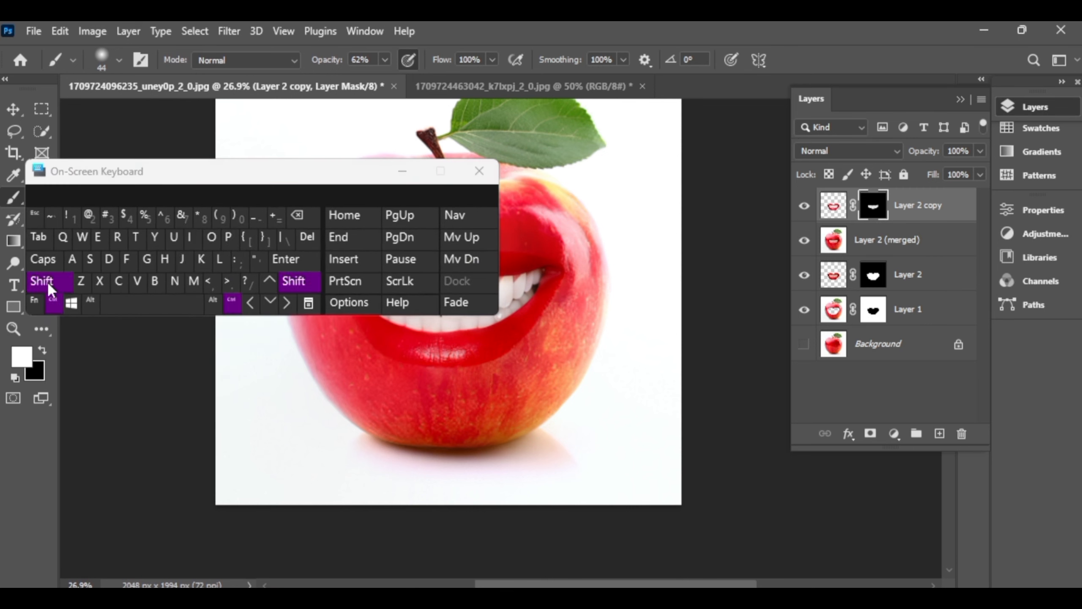
click(90, 303)
click(104, 243)
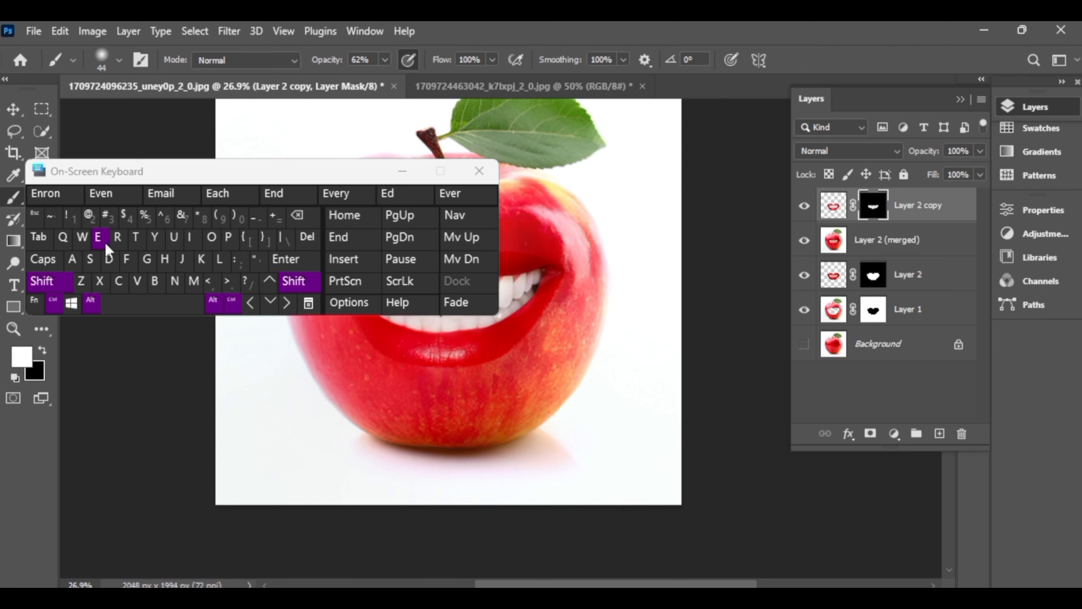
click(479, 171)
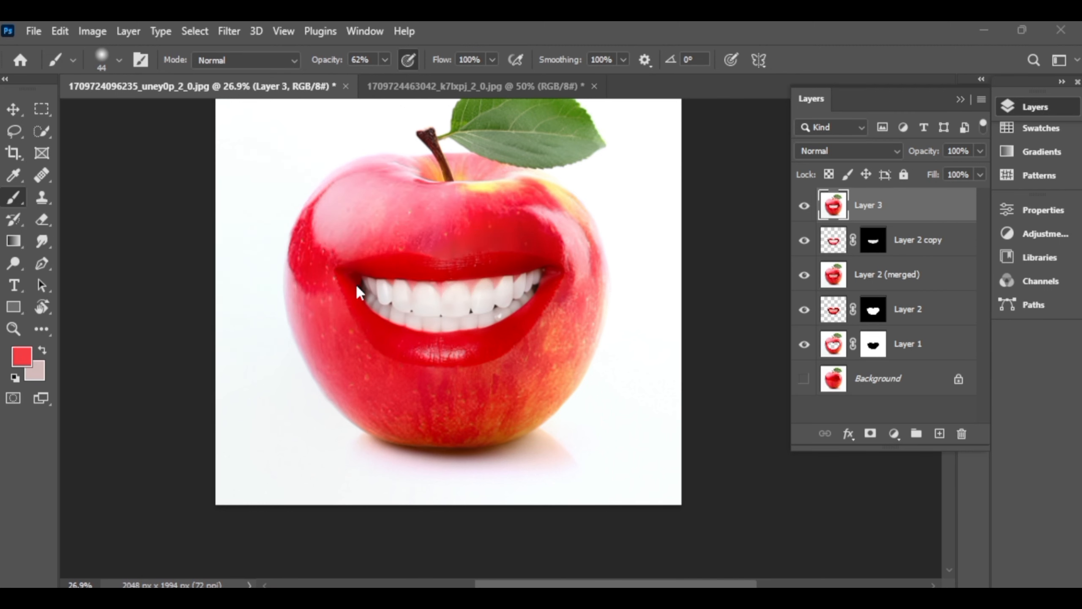
Set the brush hardness to 100% and its flow to 79%
scroll(377, 290, up, 2)
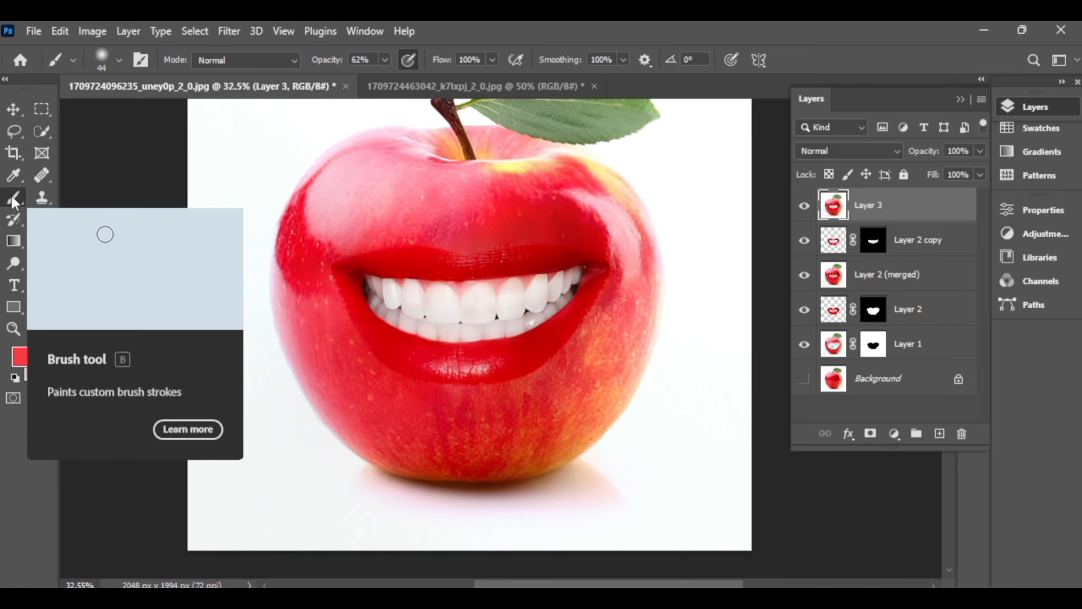
click(120, 60)
drag(93, 148, 198, 150)
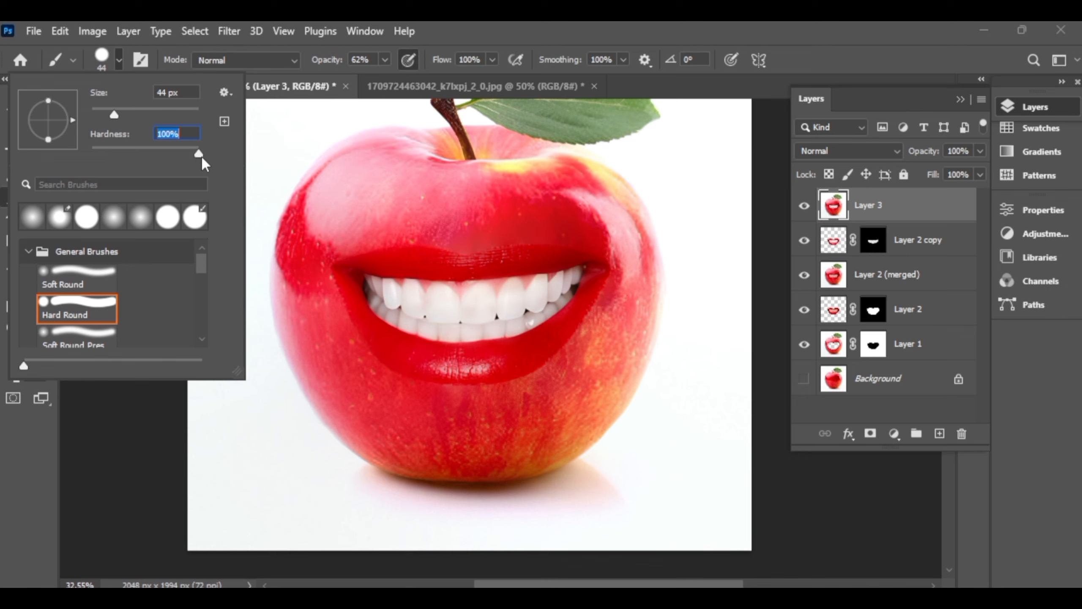
drag(447, 62, 426, 68)
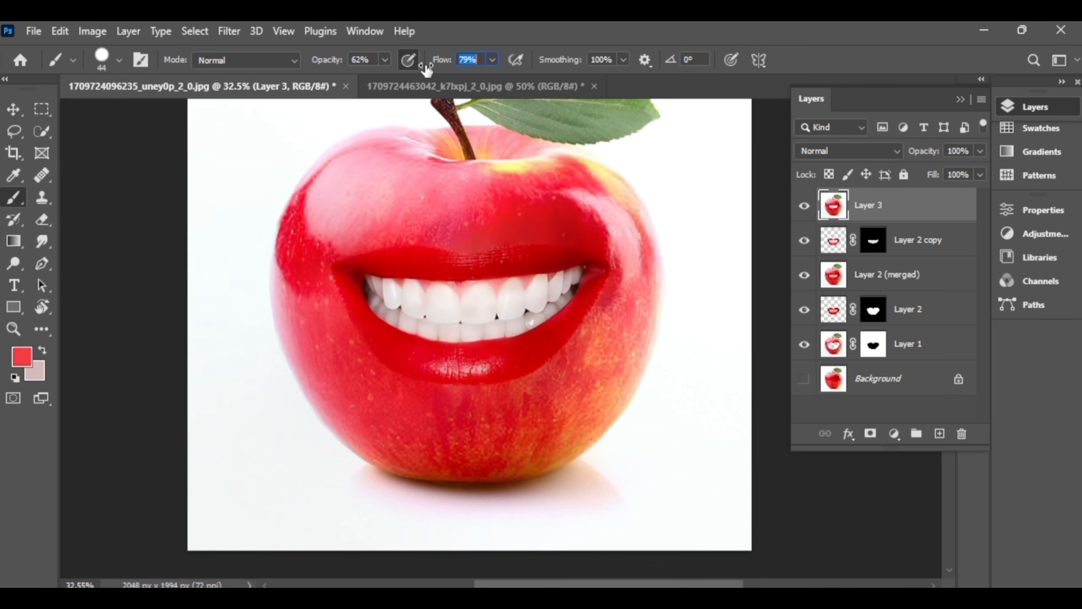
Set the foreground color to a red sampled from the lower edge of the bottom lip
click(21, 356)
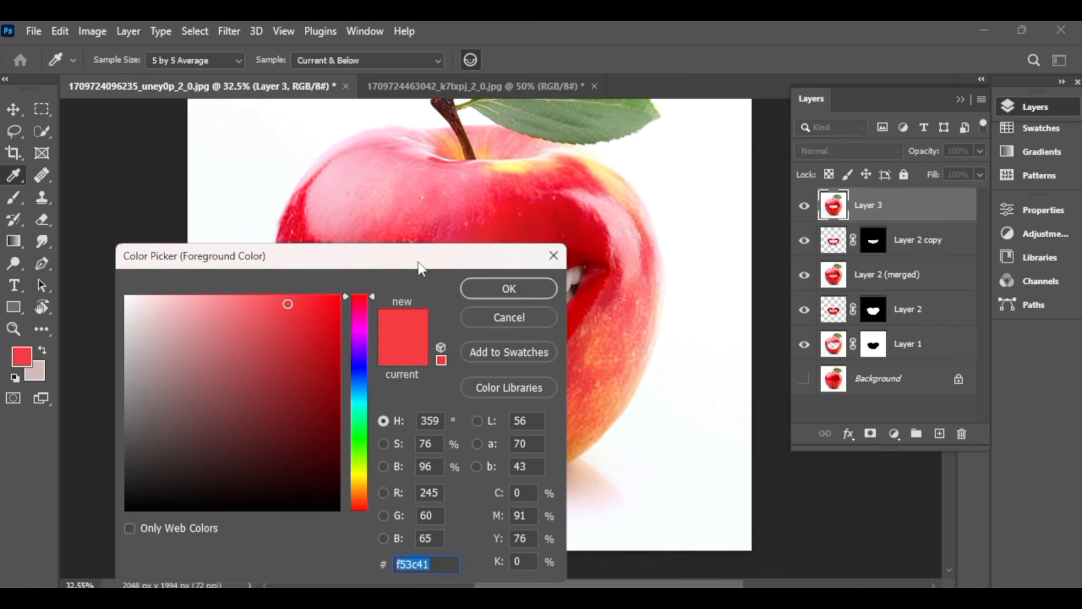
drag(418, 258, 209, 168)
click(459, 384)
click(297, 199)
scroll(472, 430, up, 3)
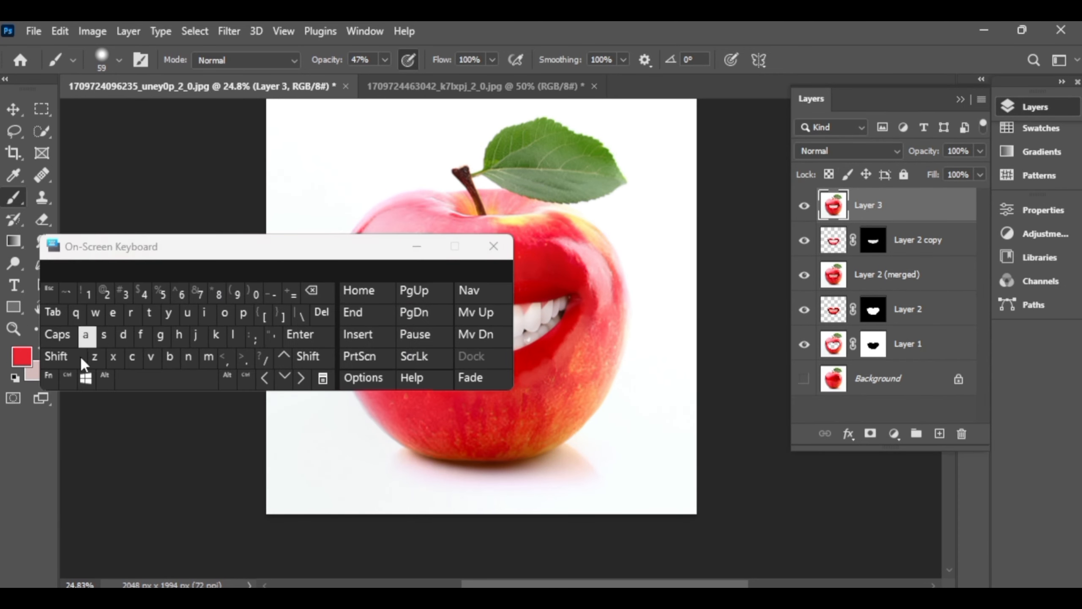
Stamp the visible result with the retouched lips into another merged layer above Layer 3
click(67, 383)
click(64, 357)
click(105, 378)
click(113, 314)
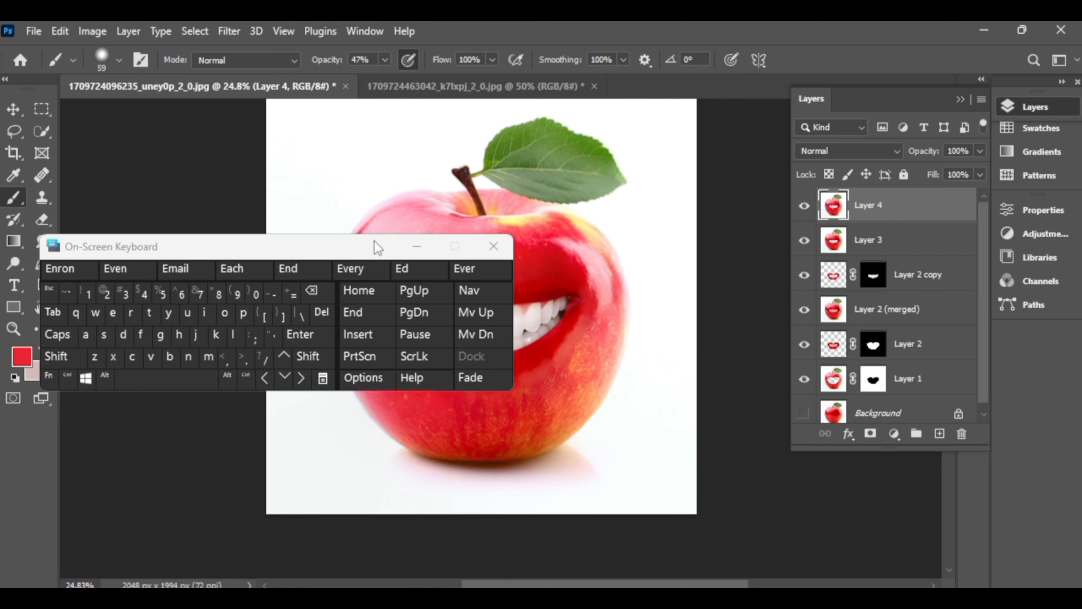
click(417, 247)
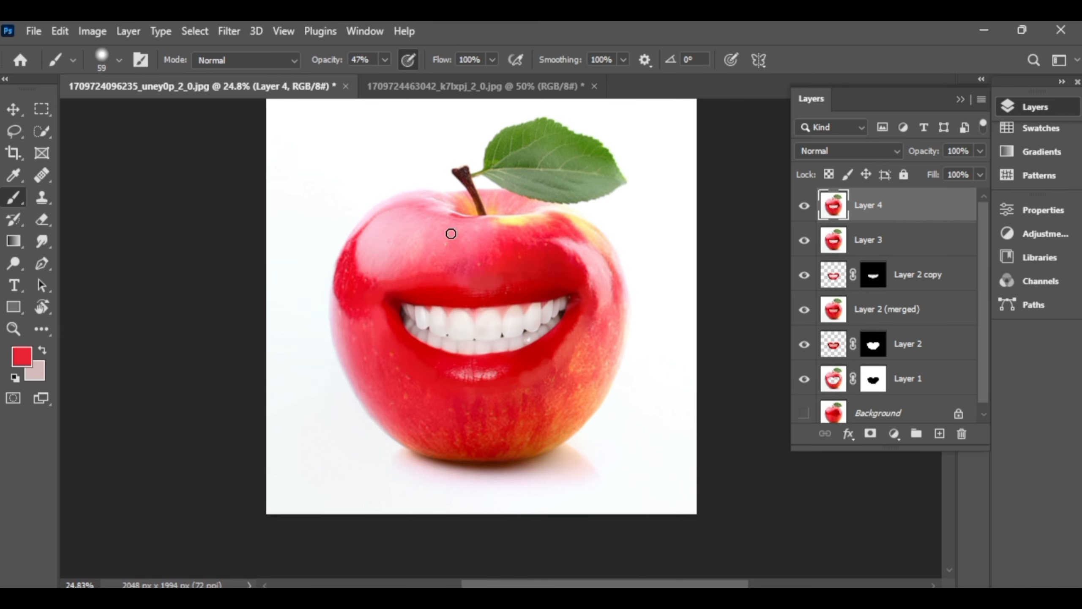
Add a Brightness/Contrast adjustment layer above Layer 4 and lower its contrast slightly
key(v)
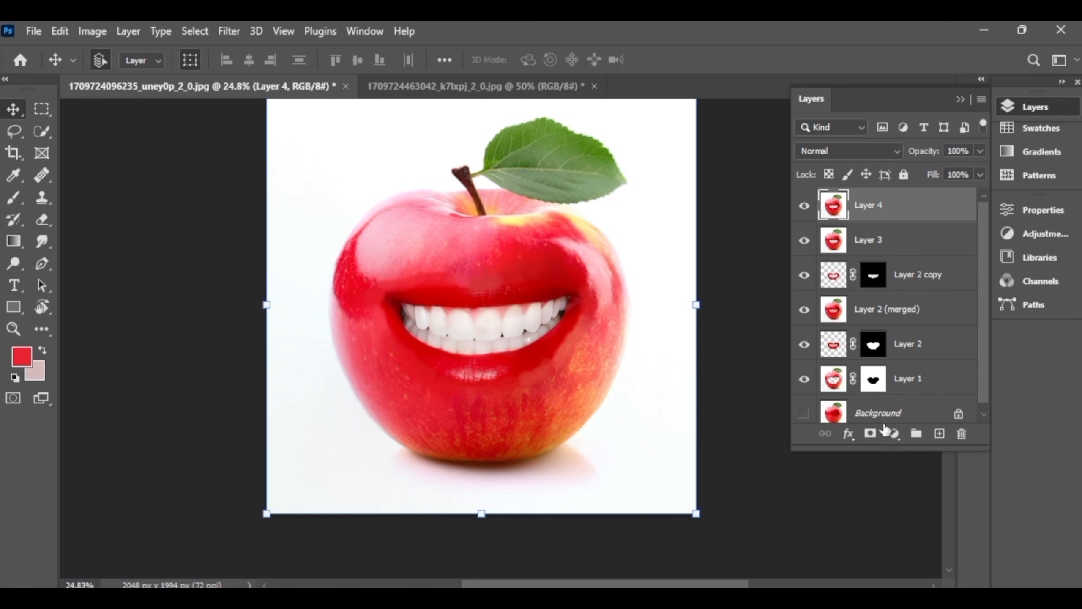
click(885, 429)
click(934, 189)
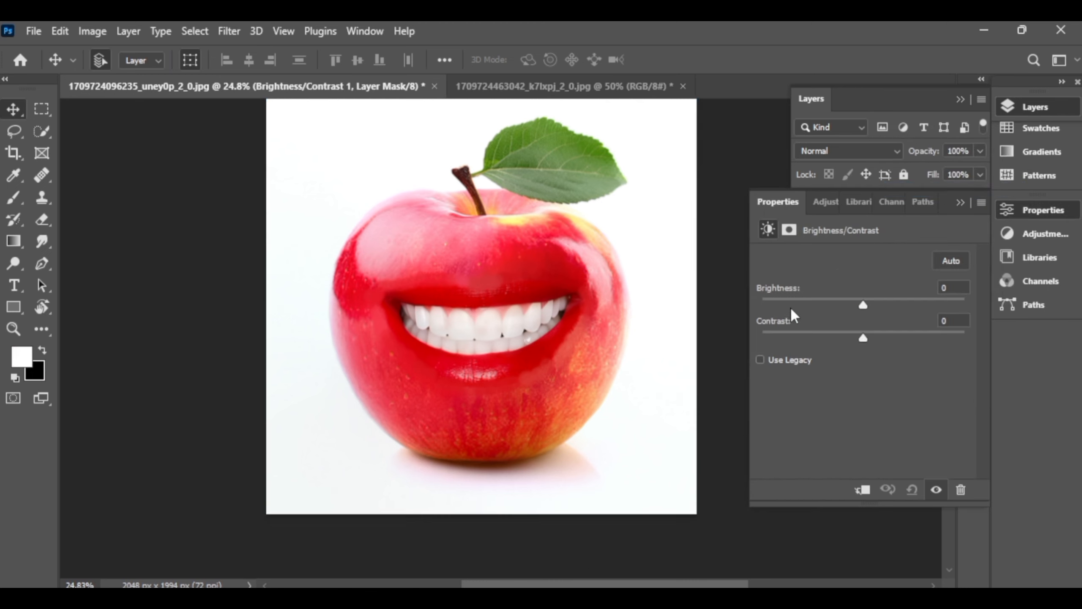
drag(859, 340, 849, 338)
click(960, 203)
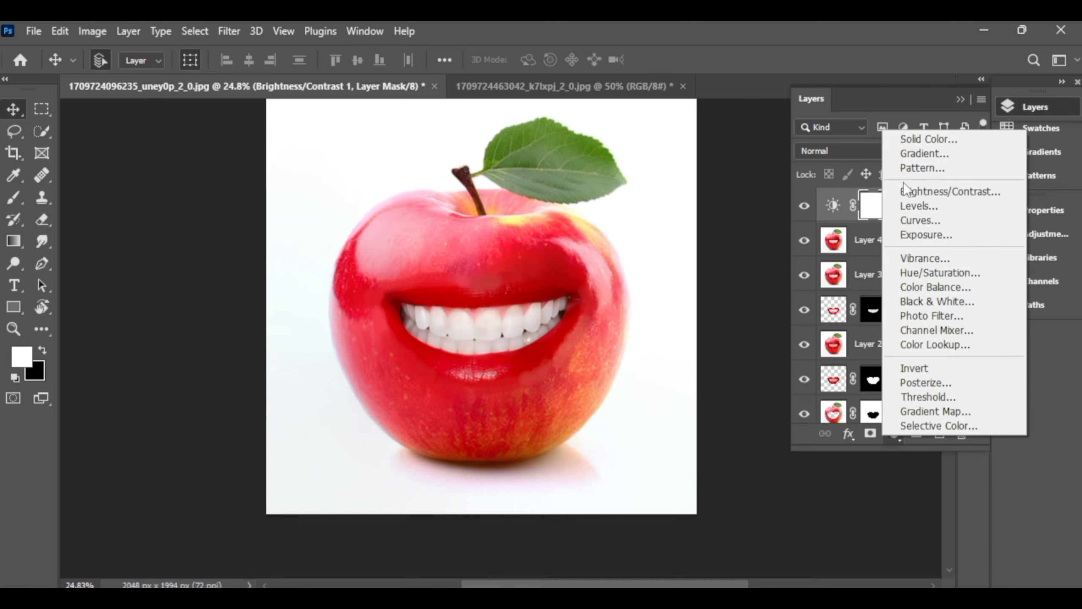
Add a Color Balance adjustment layer with midtones at Cyan-Red -17 and Yellow-Blue +17, and Preserve Luminosity off
click(920, 288)
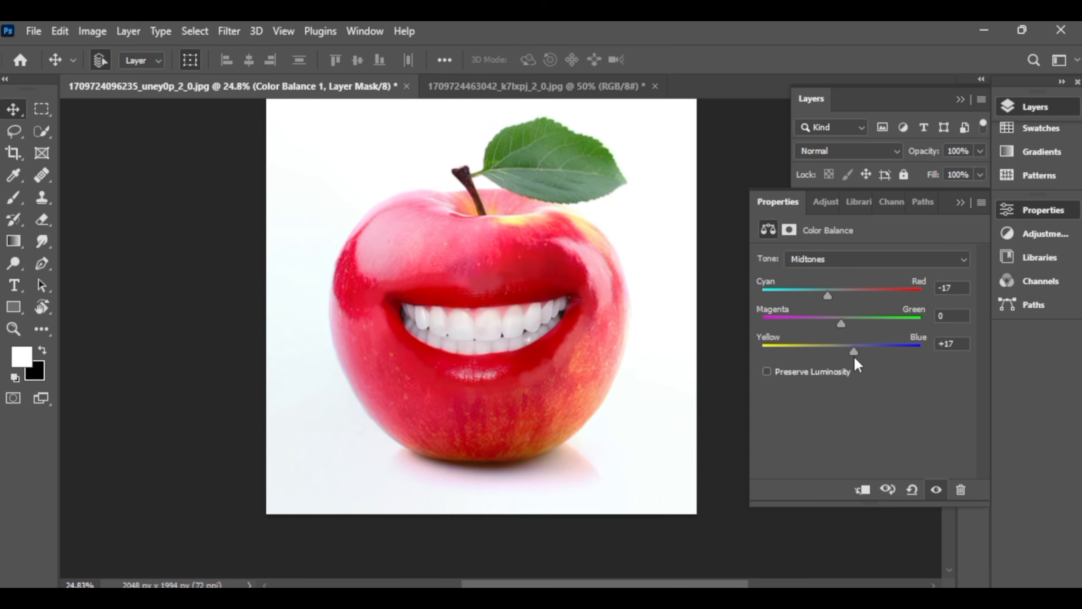
click(838, 190)
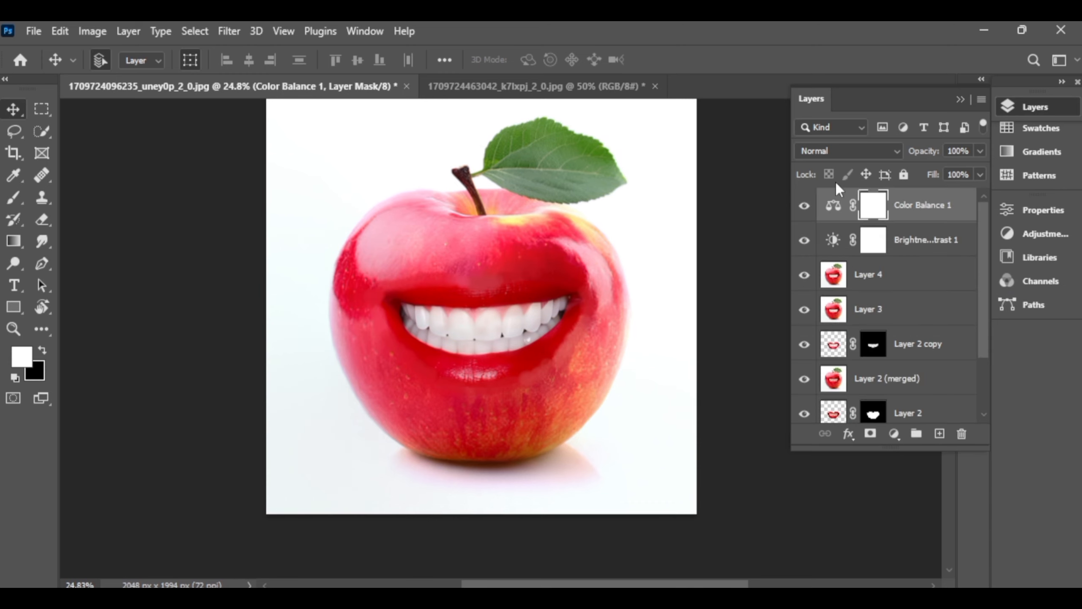
scroll(930, 234, down, 2)
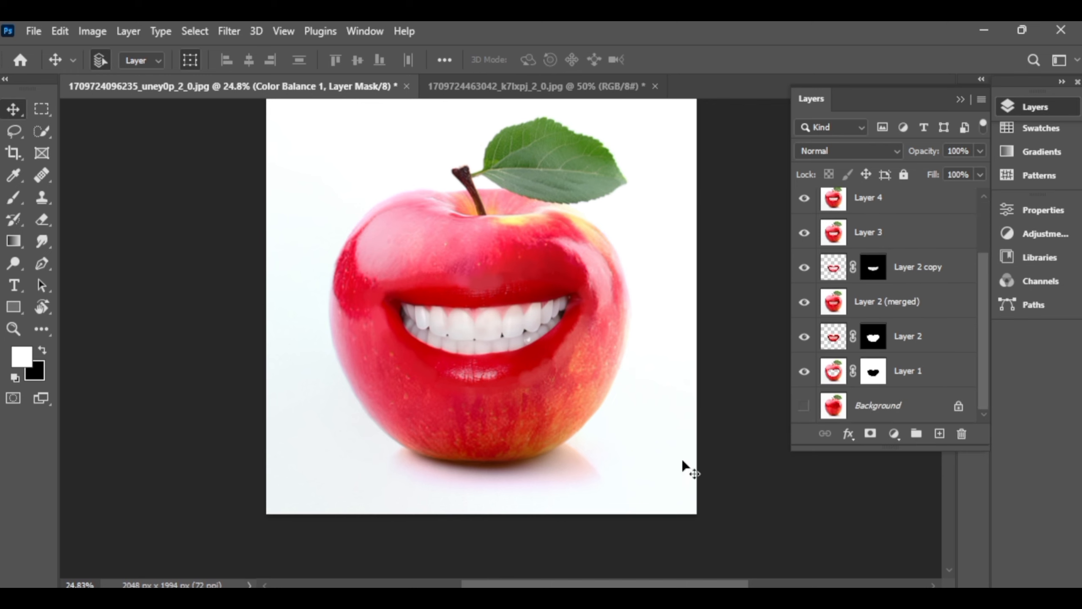
scroll(869, 245, up, 2)
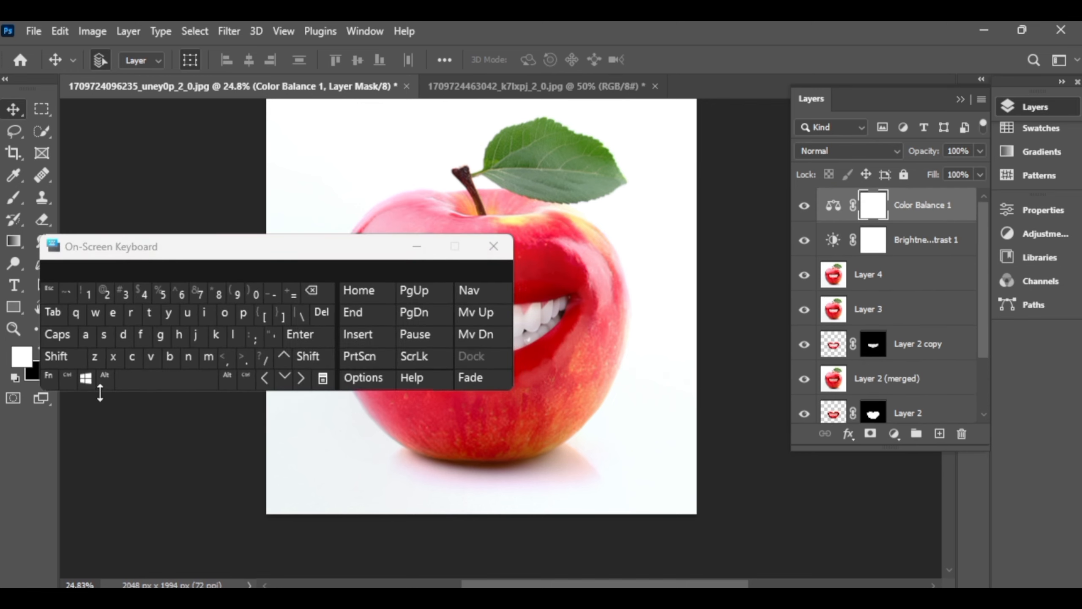
Select every layer from Color Balance 1 down to Layer 1 and group them above the Background
click(68, 377)
ctrl+click(908, 244)
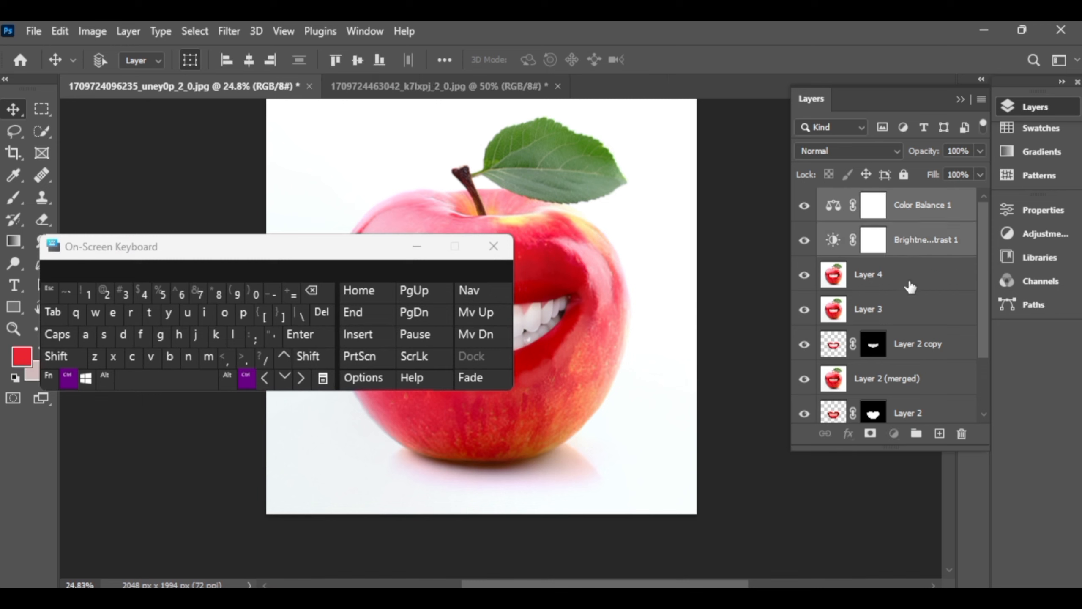
ctrl+click(910, 279)
ctrl+click(909, 314)
scroll(910, 316, down, 1)
ctrl+click(912, 310)
ctrl+click(914, 352)
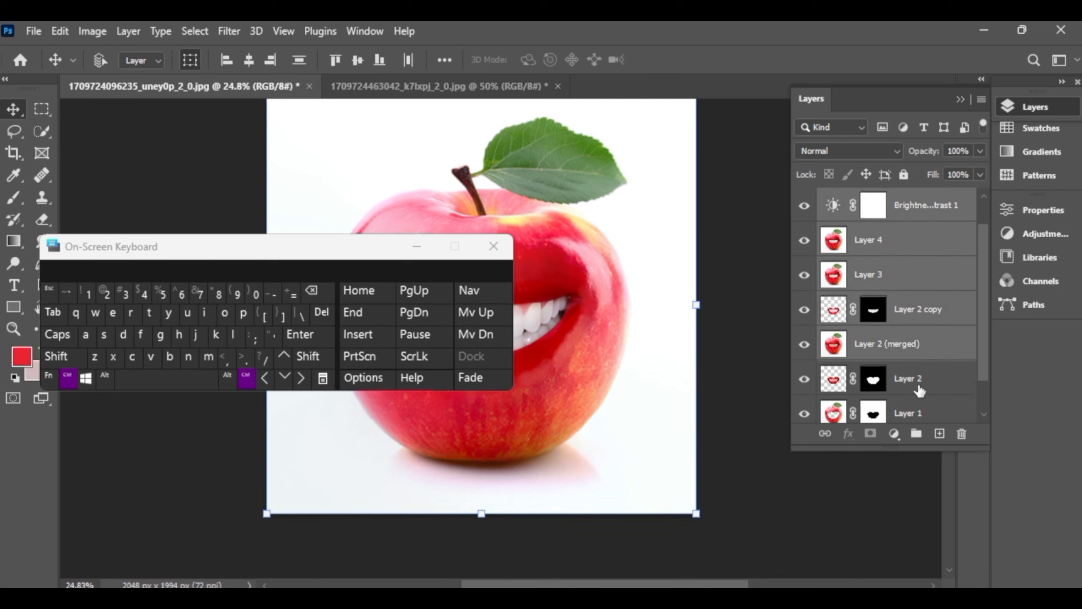
ctrl+click(918, 386)
scroll(920, 375, down, 1)
ctrl+click(916, 369)
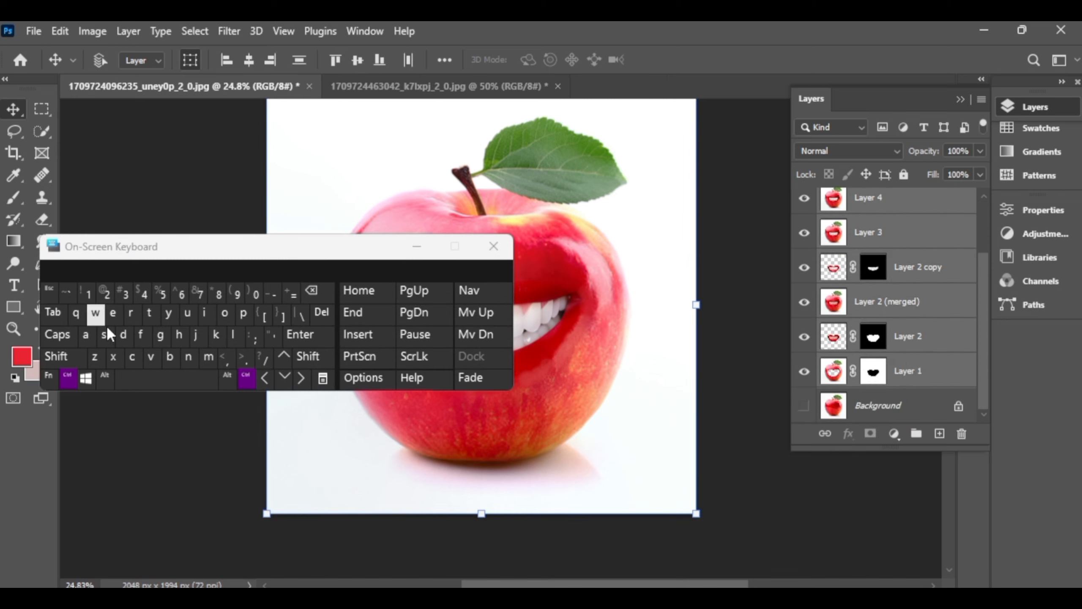
click(161, 336)
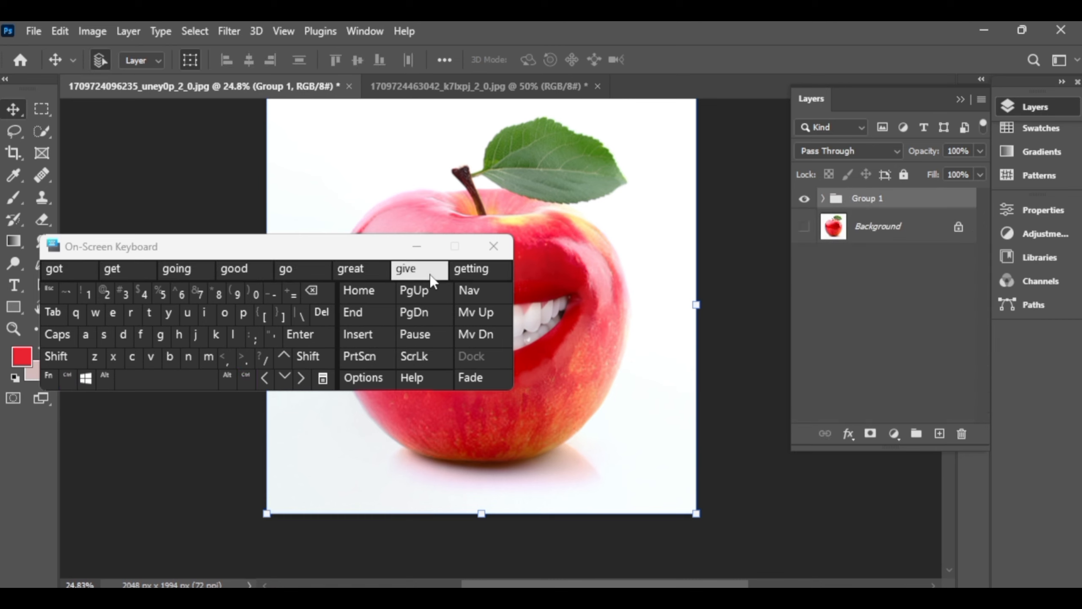
Minimize the On-Screen Keyboard and toggle Group 1's visibility to compare the apple with and without the composite
click(416, 246)
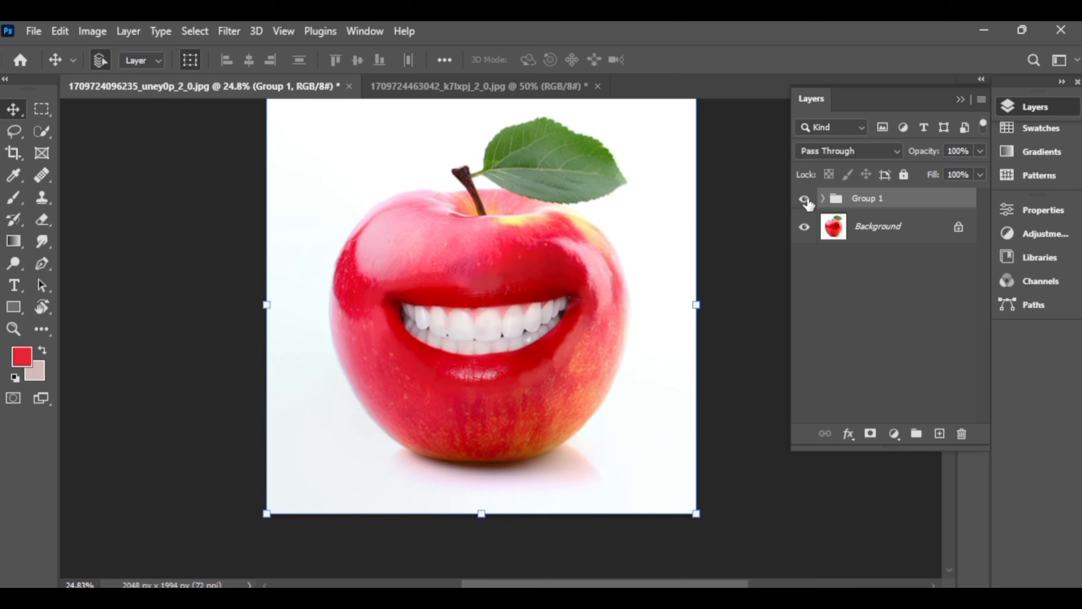
click(805, 200)
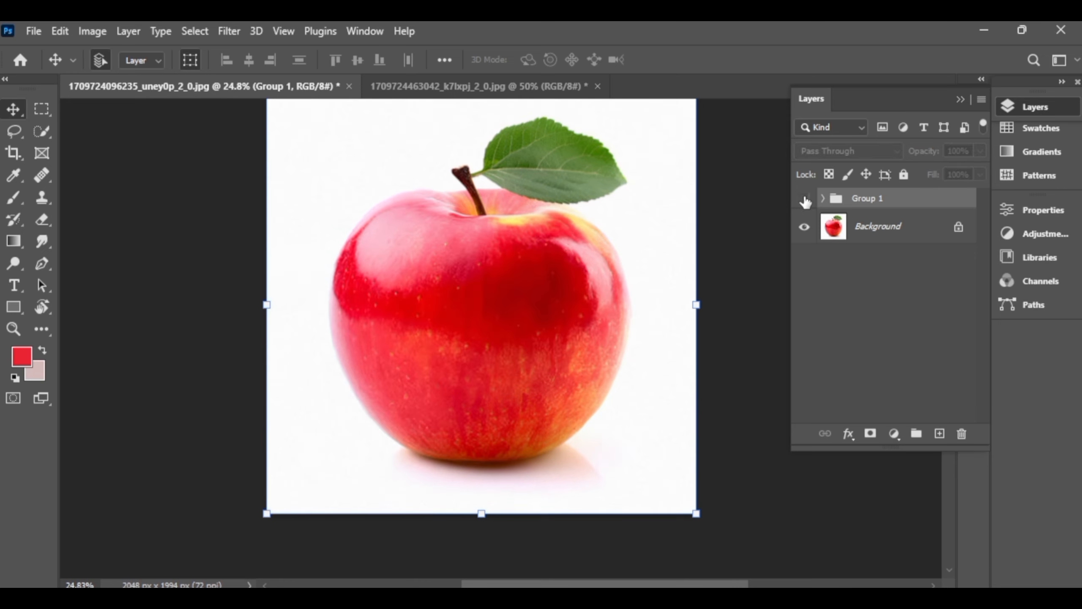
click(805, 200)
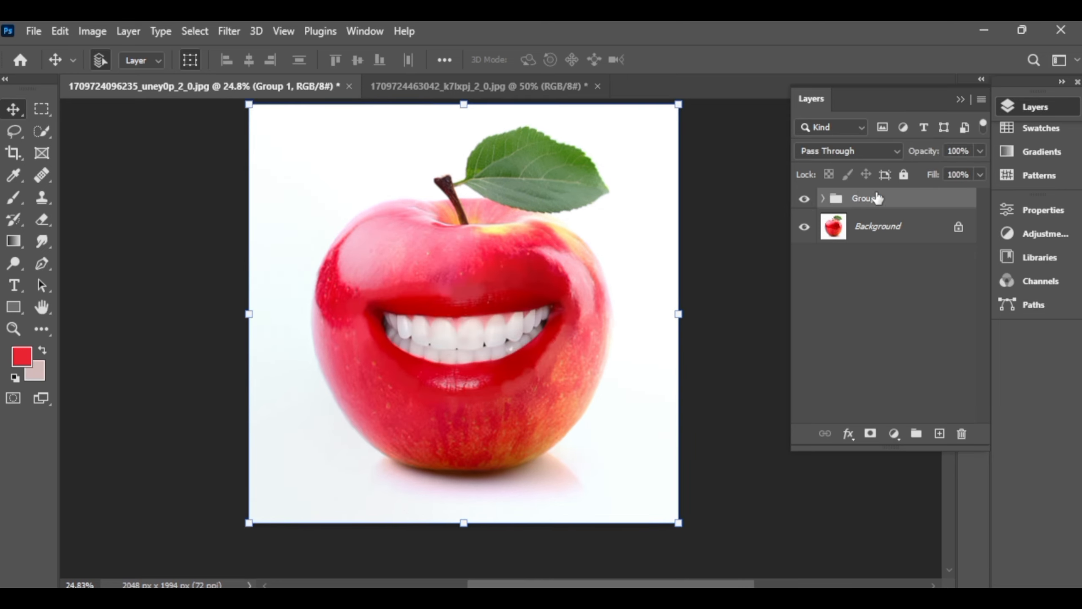
Select Layer 4 inside Group 1 and open it in the Camera Raw Filter with the Curve settings expanded
click(822, 199)
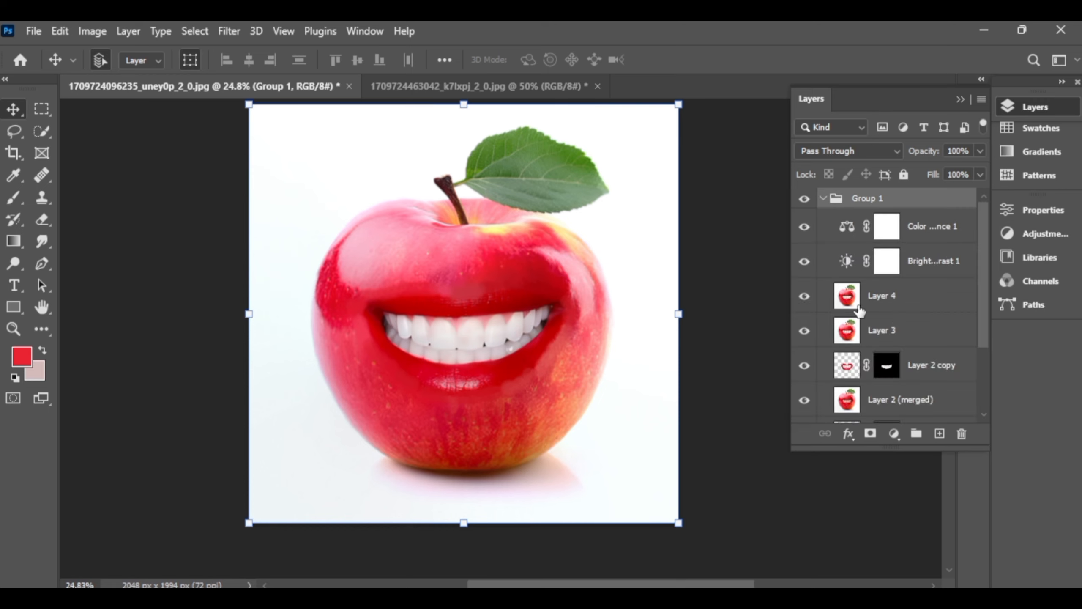
click(870, 298)
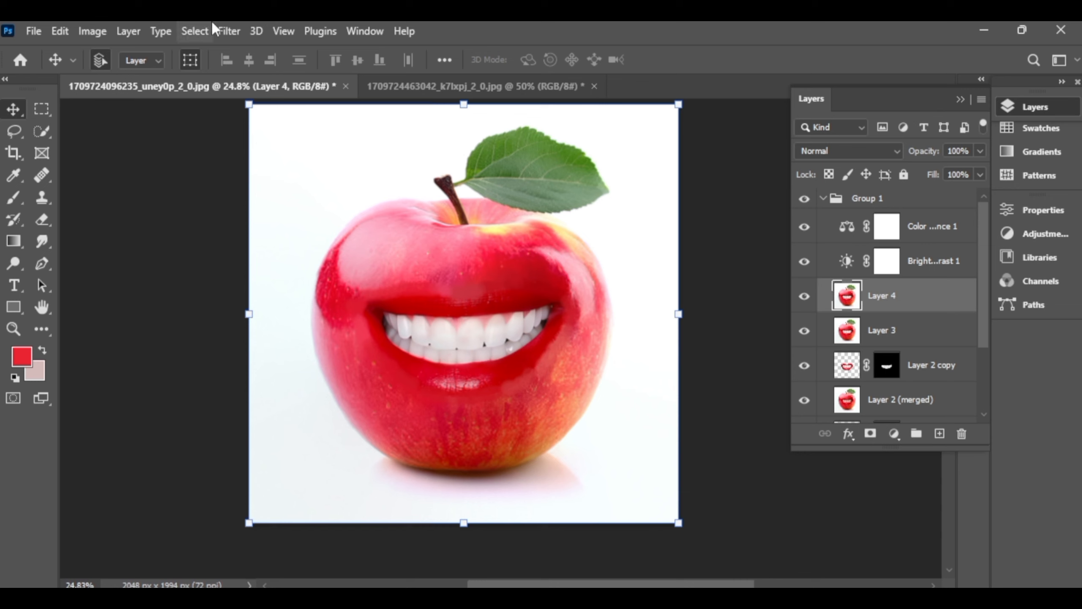
click(228, 33)
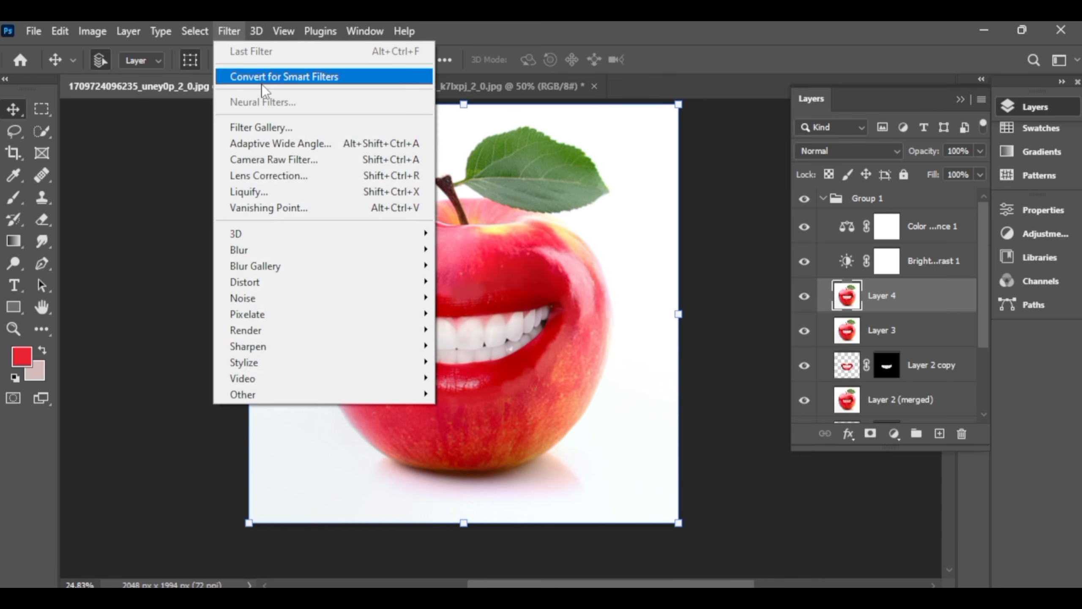
click(273, 160)
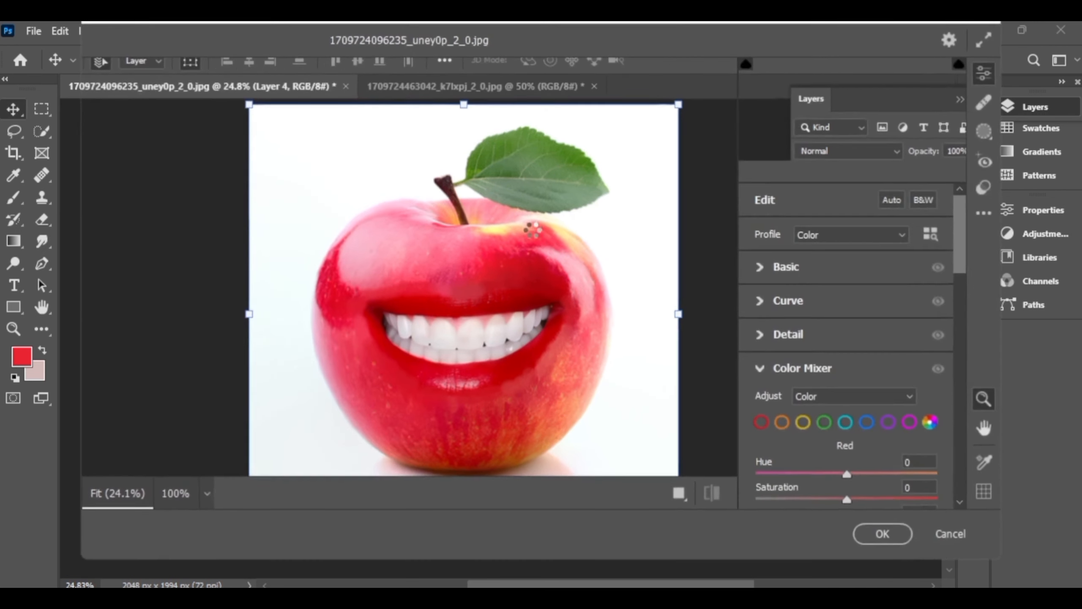
scroll(764, 210, down, 3)
click(760, 205)
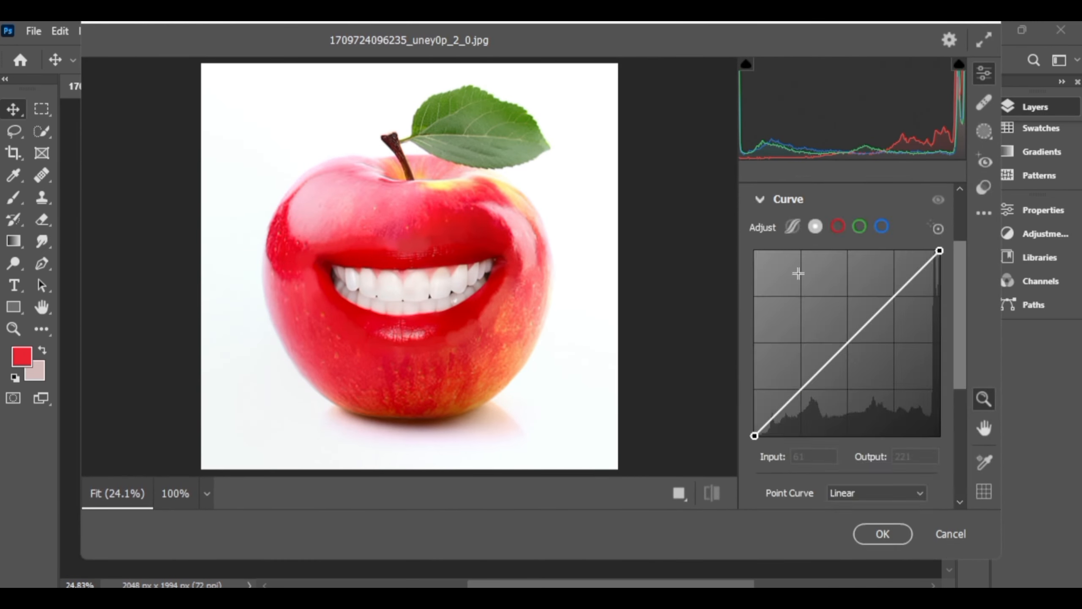
scroll(798, 273, up, 3)
click(809, 288)
In Color Mixer, set red to Hue -1, Saturation +13, Luminance -2 and orange to Hue -11, Saturation +11, Luminance -1
scroll(846, 363, down, 3)
drag(847, 373, 857, 411)
scroll(877, 428, down, 3)
drag(847, 377, 837, 381)
scroll(837, 381, down, 3)
mouse_move(848, 326)
mouse_down()
mouse_move(873, 328)
mouse_move(867, 337)
mouse_move(846, 327)
mouse_up()
drag(847, 406, 848, 442)
mouse_move(847, 432)
mouse_down()
mouse_move(780, 454)
mouse_move(840, 452)
mouse_up()
Raise sliders strongly in the Color Mixer's remaining color ranges to enrich the leaf's green and the cooler tones
scroll(846, 491, down, 3)
drag(847, 385, 893, 386)
drag(847, 410, 938, 419)
scroll(845, 464, down, 4)
drag(847, 445, 938, 445)
drag(847, 393, 1063, 413)
scroll(840, 435, up, 8)
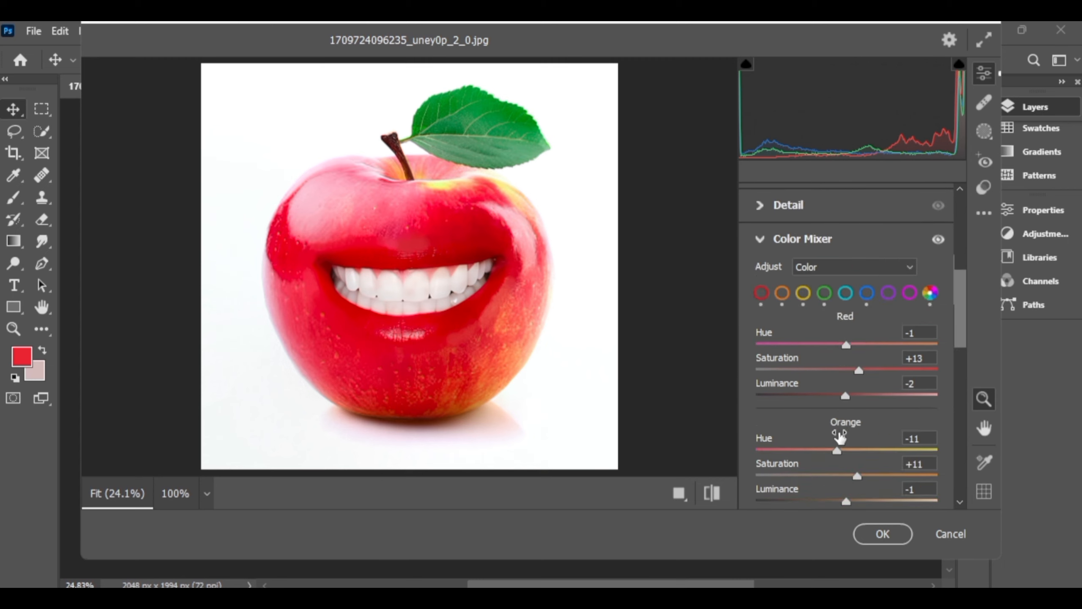
Adjust the green channel's curve slightly at about input 135, output 134, and apply the Camera Raw Filter to Layer 4
click(761, 293)
scroll(851, 444, down, 3)
scroll(850, 443, up, 6)
click(824, 423)
click(776, 301)
mouse_move(848, 343)
mouse_down()
mouse_move(847, 361)
mouse_move(853, 339)
mouse_up()
click(859, 226)
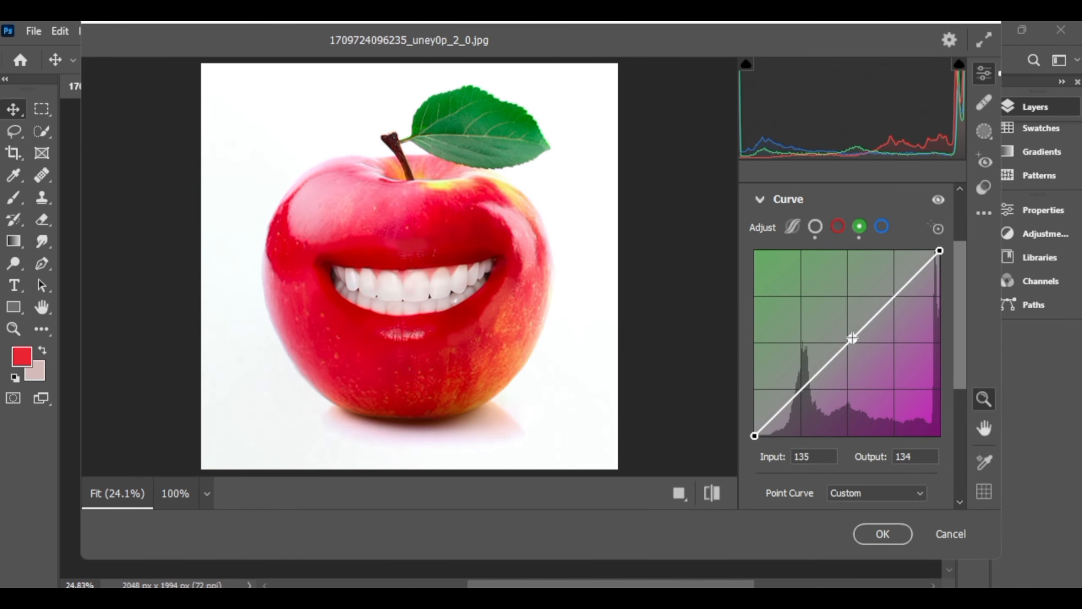
click(882, 227)
click(874, 533)
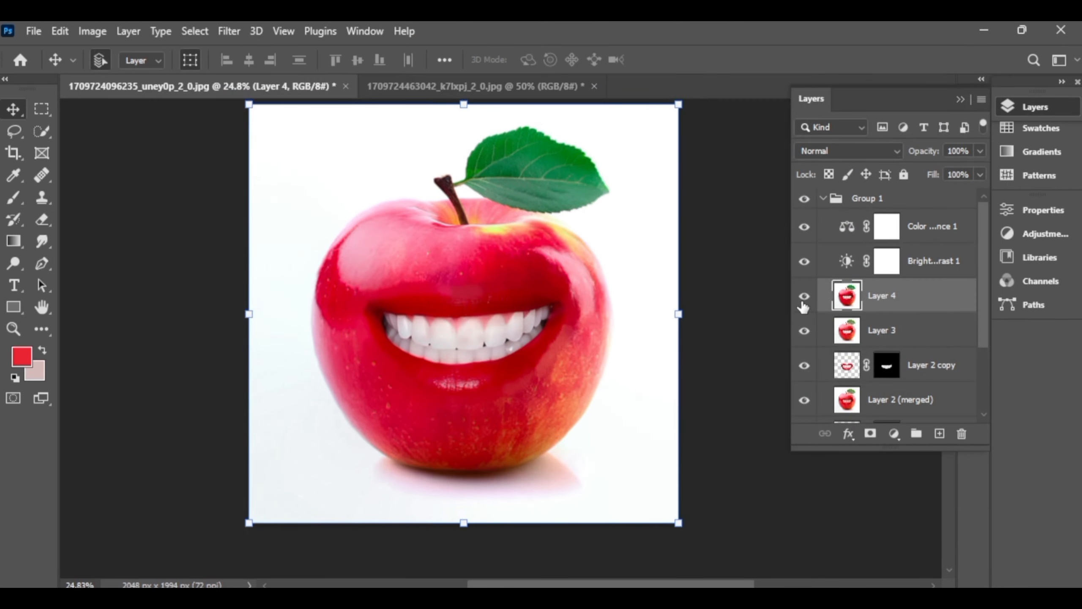
Toggle Layer 4's visibility repeatedly to compare the image with and without the Camera Raw color changes
click(804, 299)
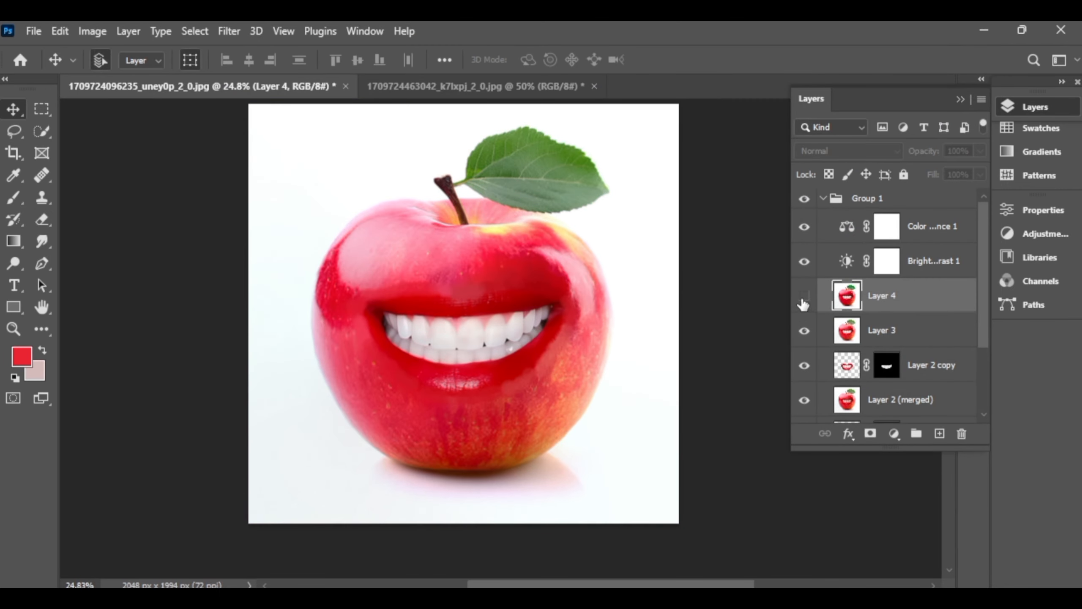
click(803, 298)
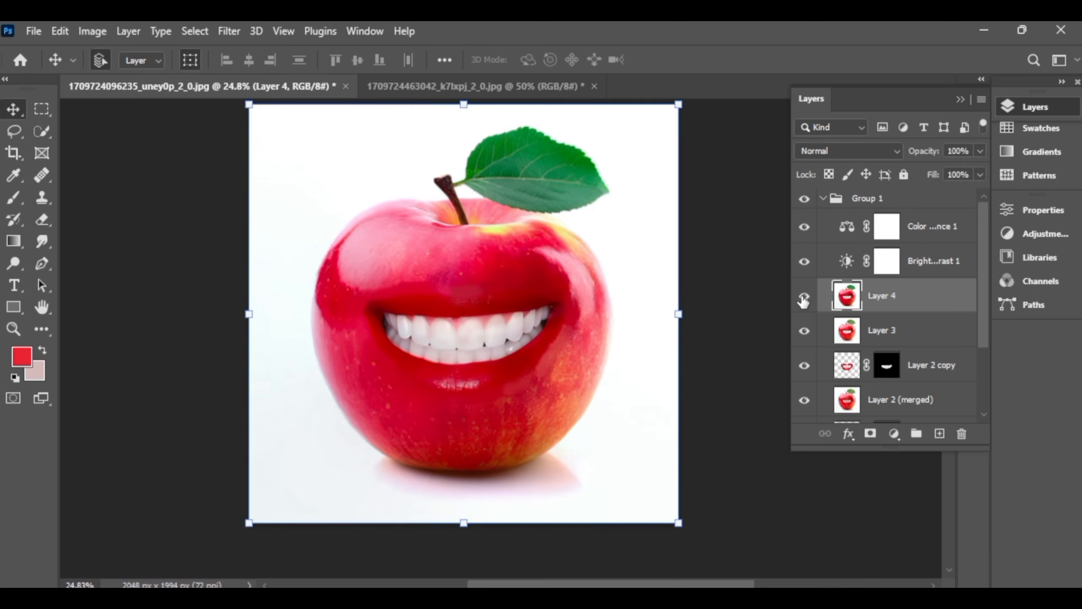
click(804, 298)
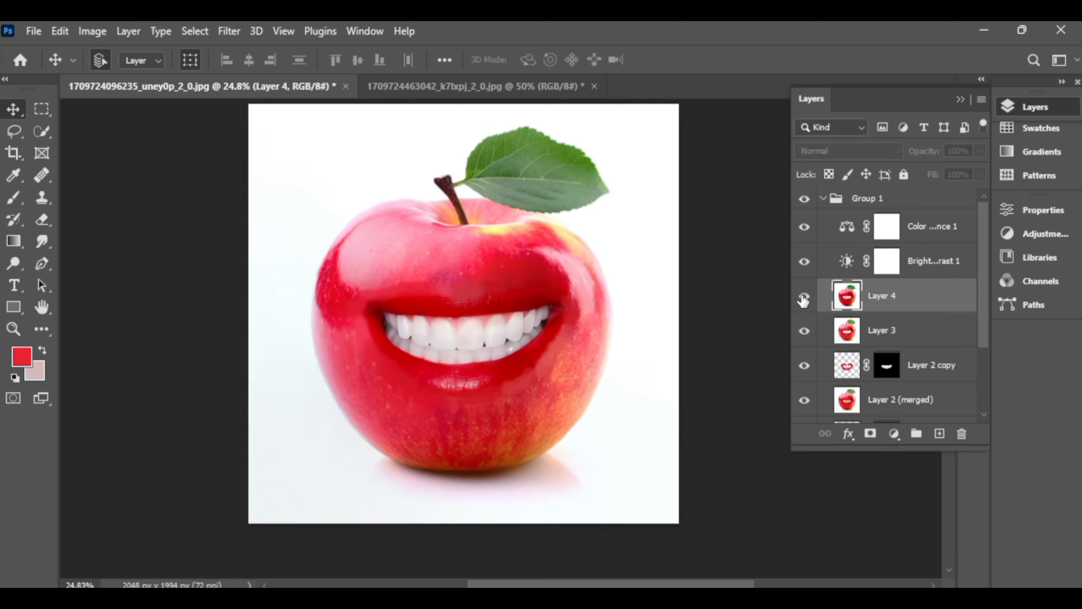
click(804, 299)
click(804, 298)
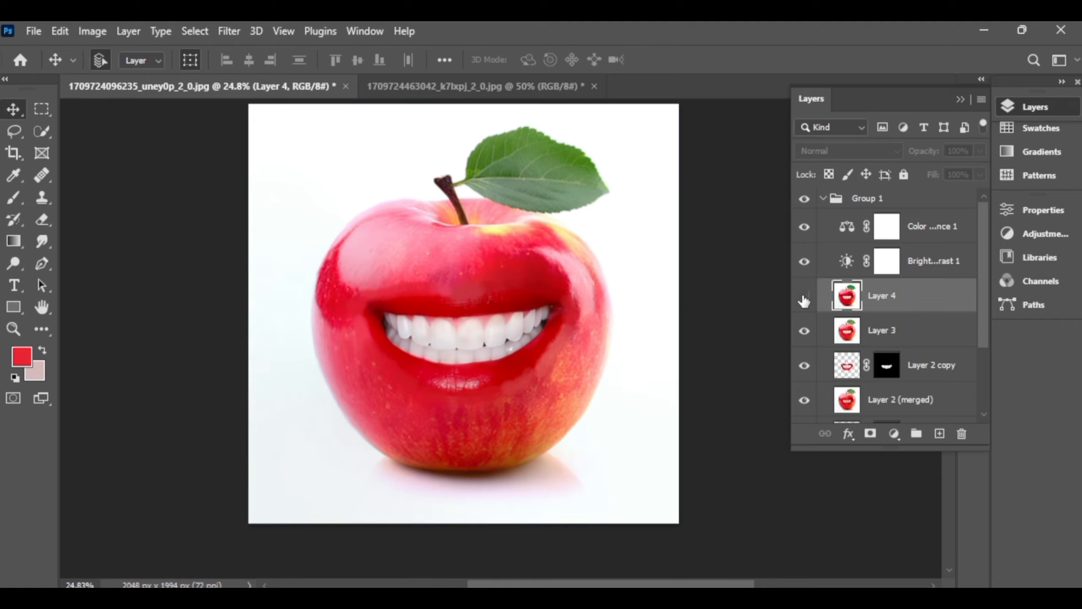